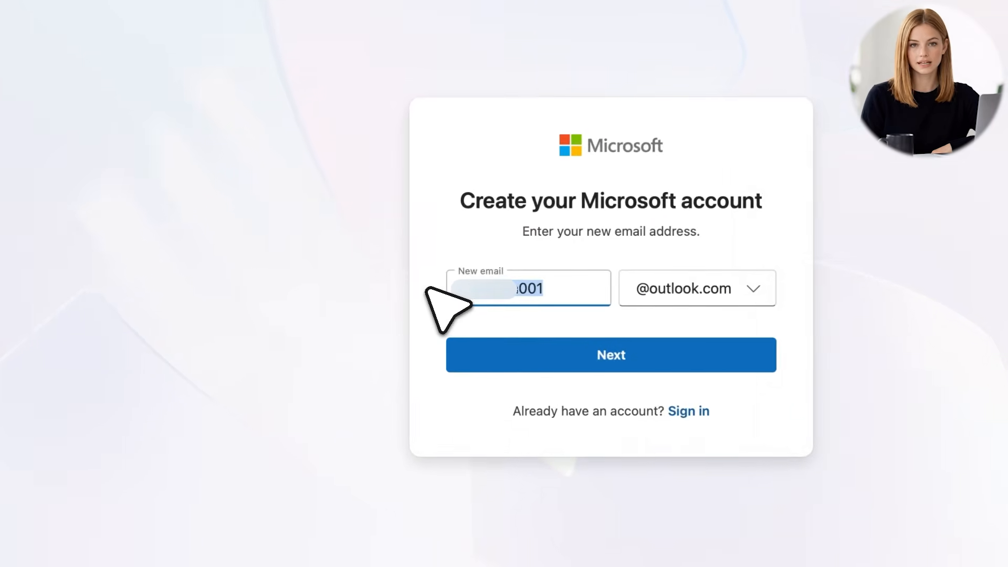
- Submit the new Outlook address, then the name, so the welcome inbox opens
left_click(632, 356)
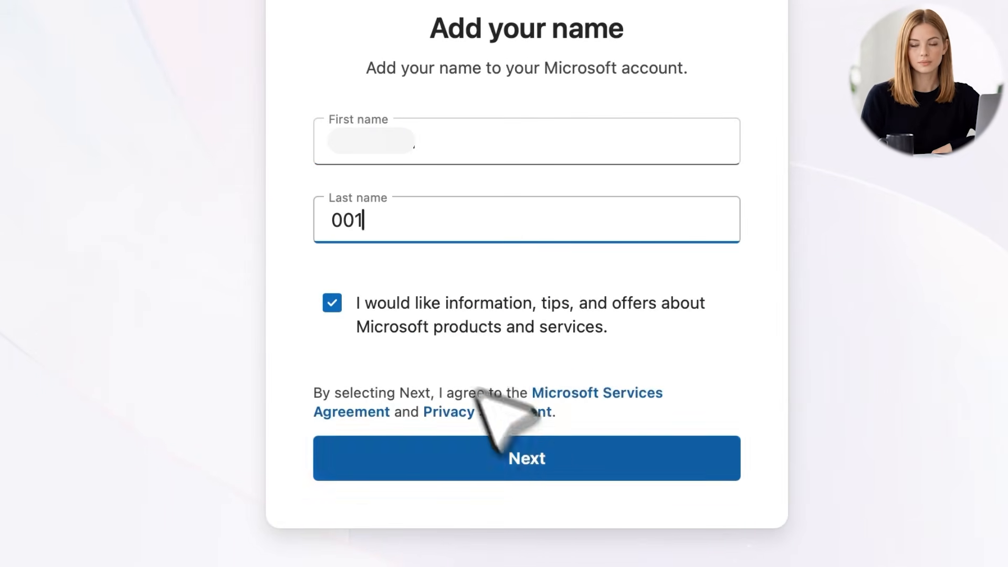
left_click(559, 454)
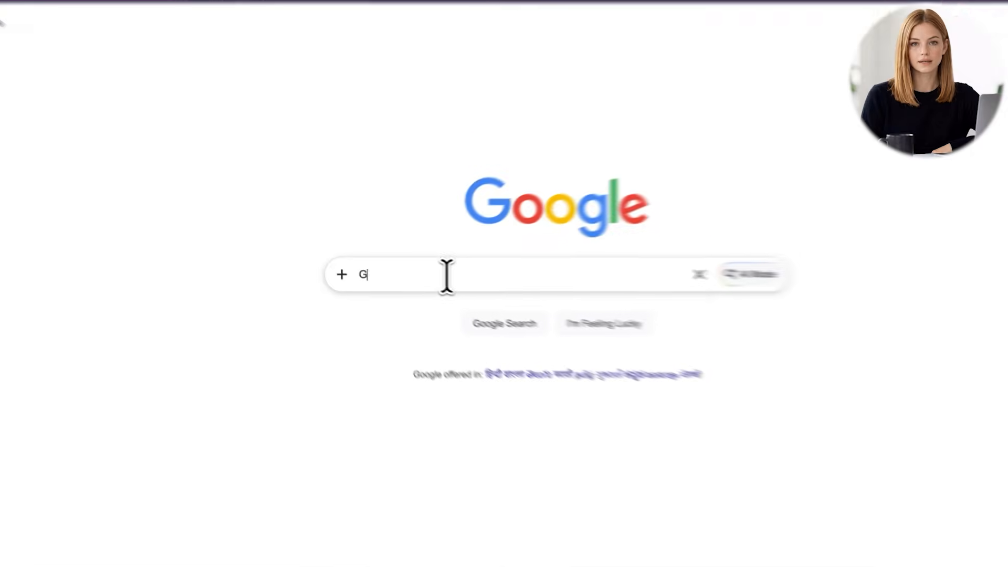
- Find GitHub by search and submit its sign-up form with the Outlook email and password
type("Github")
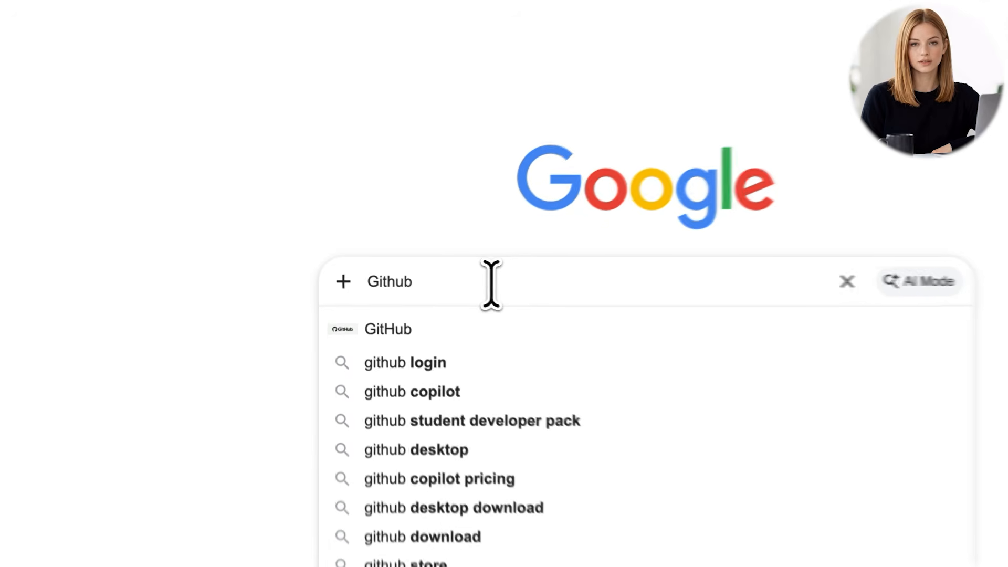
key("Return")
left_click(181, 171)
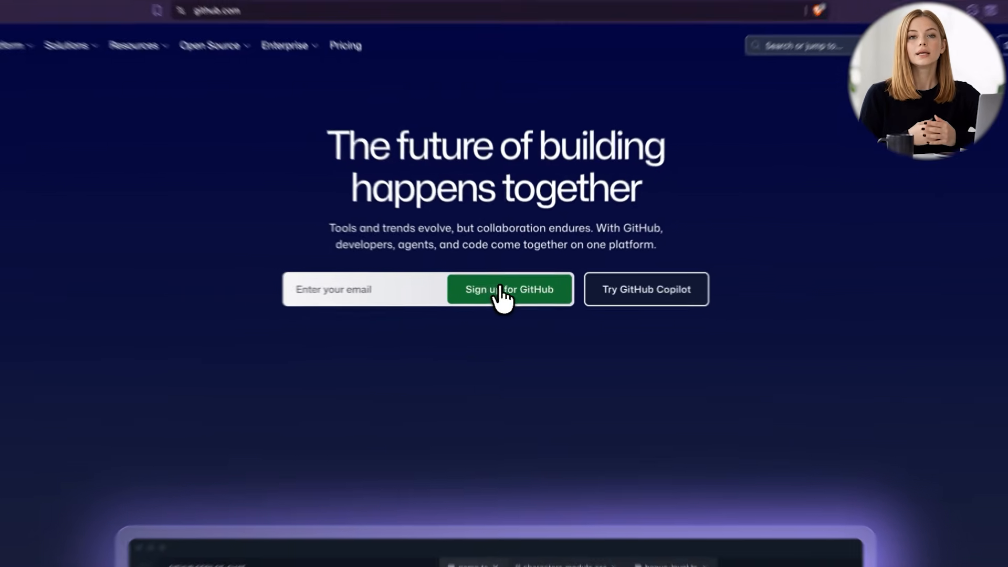
left_click(512, 287)
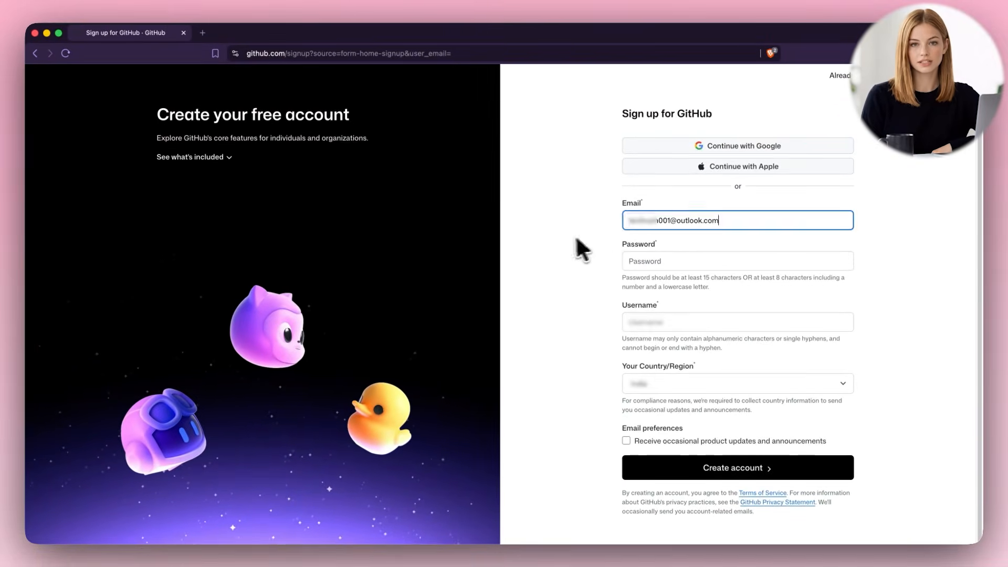
key("Tab")
key("super+v")
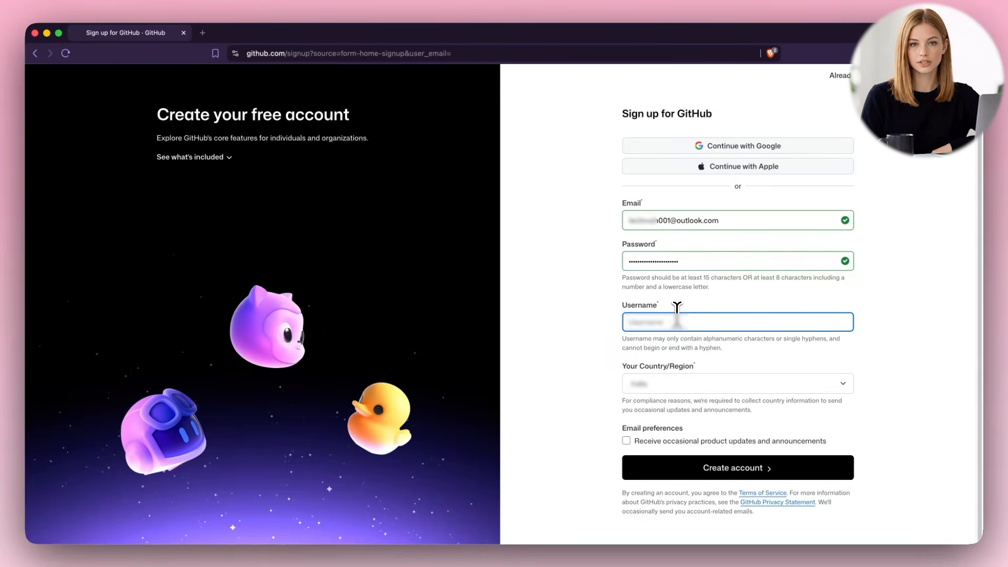
left_click(703, 469)
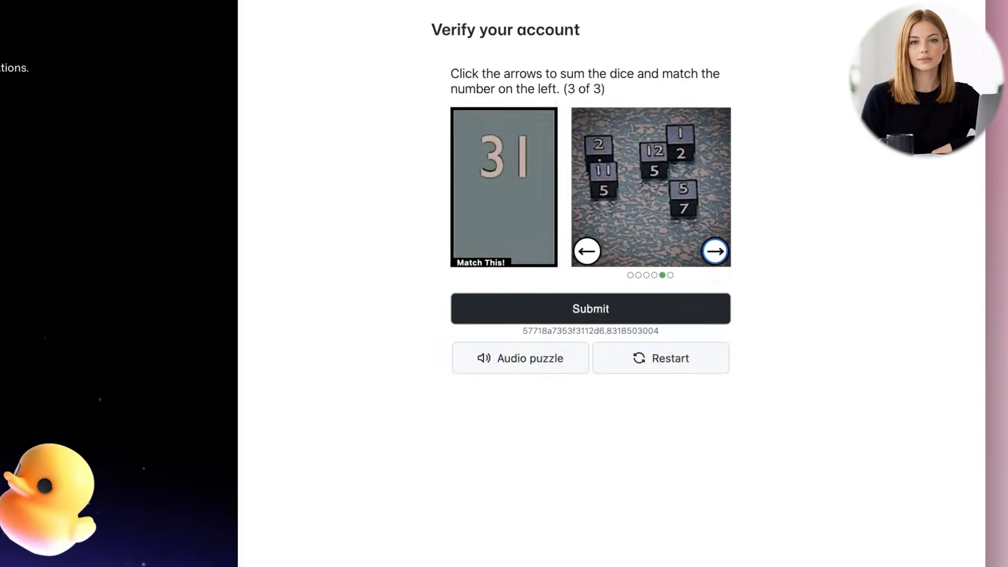
- Pass the verification puzzle, enter the emailed launch code, and sign in with the account email
left_click(750, 298)
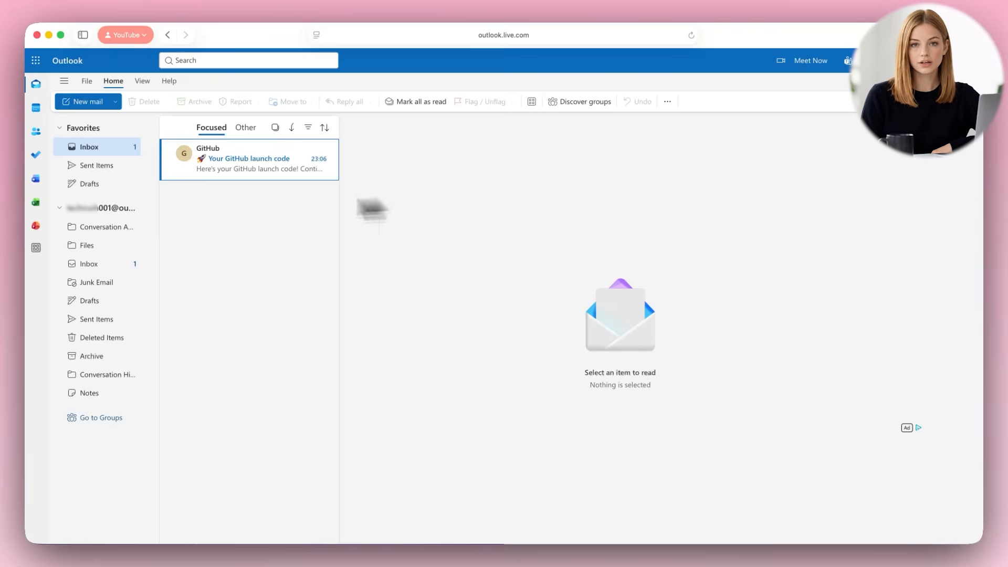
left_click(255, 169)
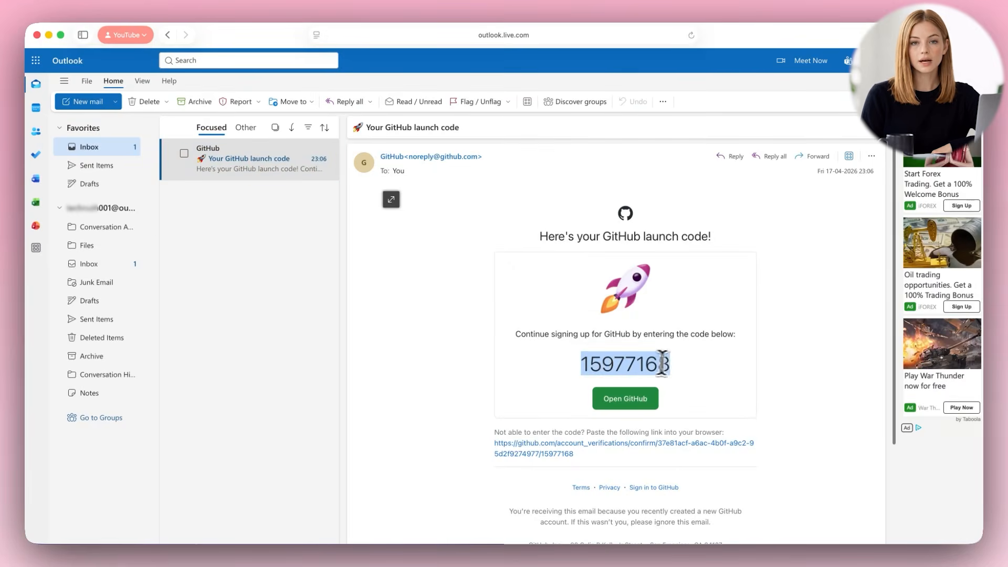
left_click(49, 34)
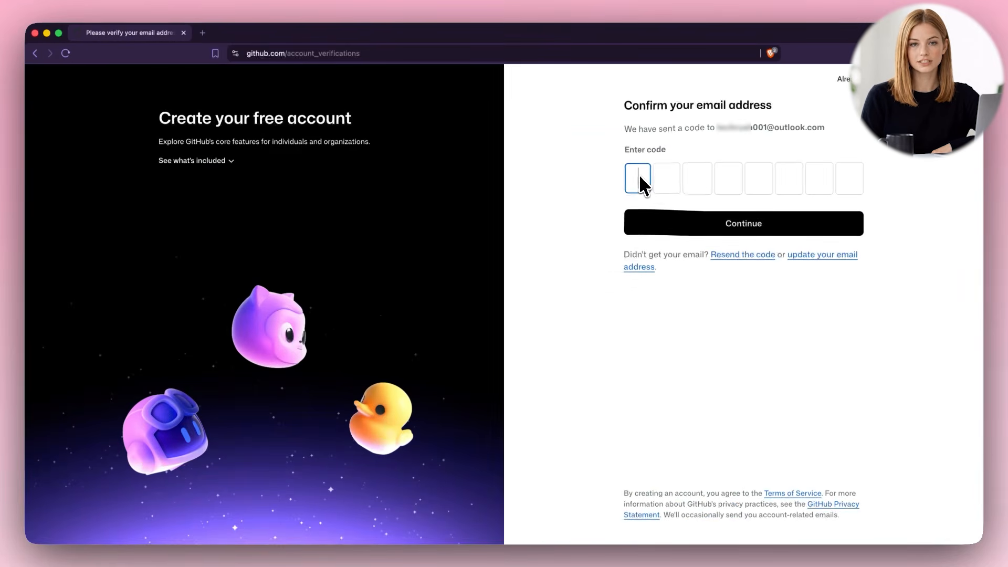
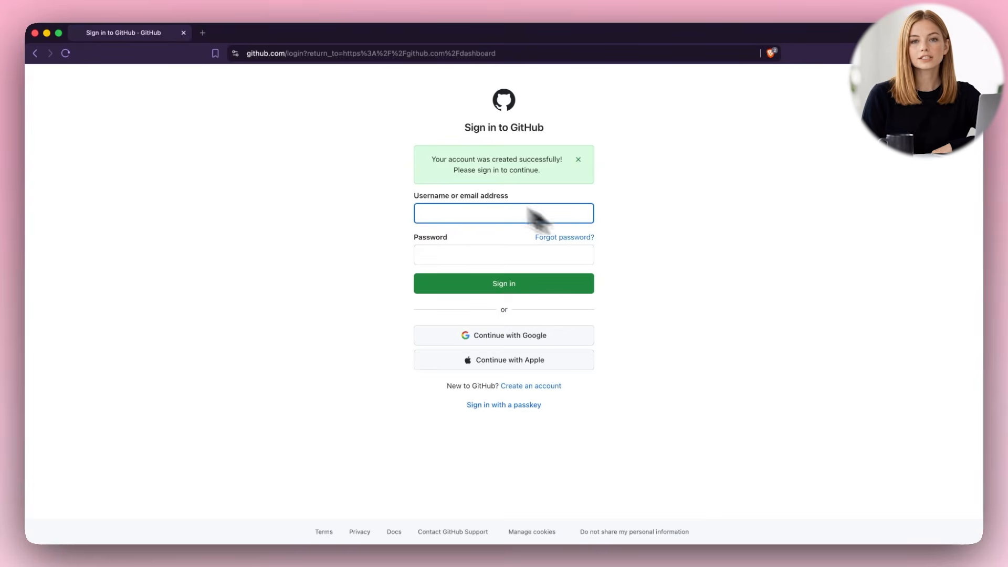
key("super+v")
left_click(436, 361)
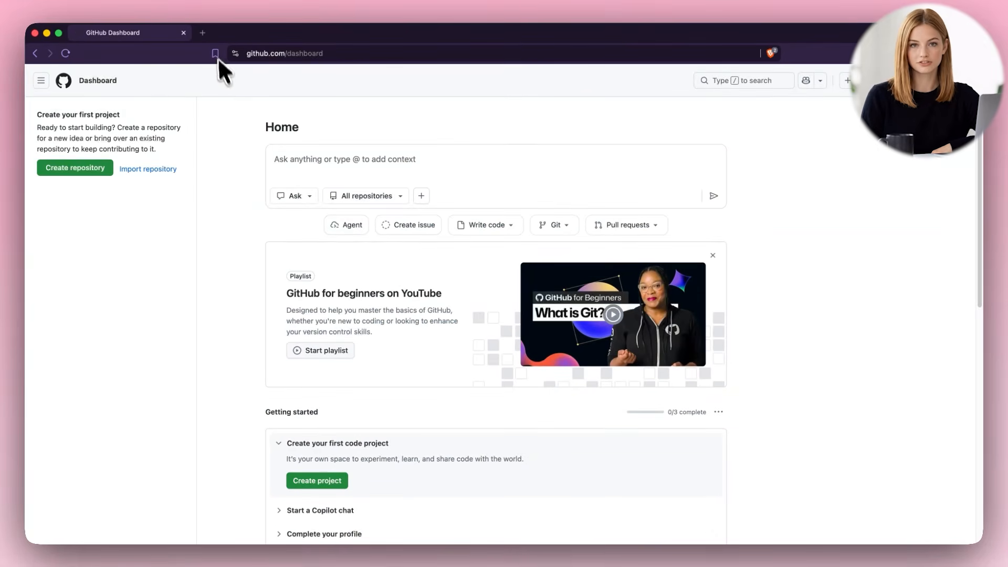
- Sign in to wavespeed.ai with GitHub and check the $1 balance on the Top Up page
left_click(204, 33)
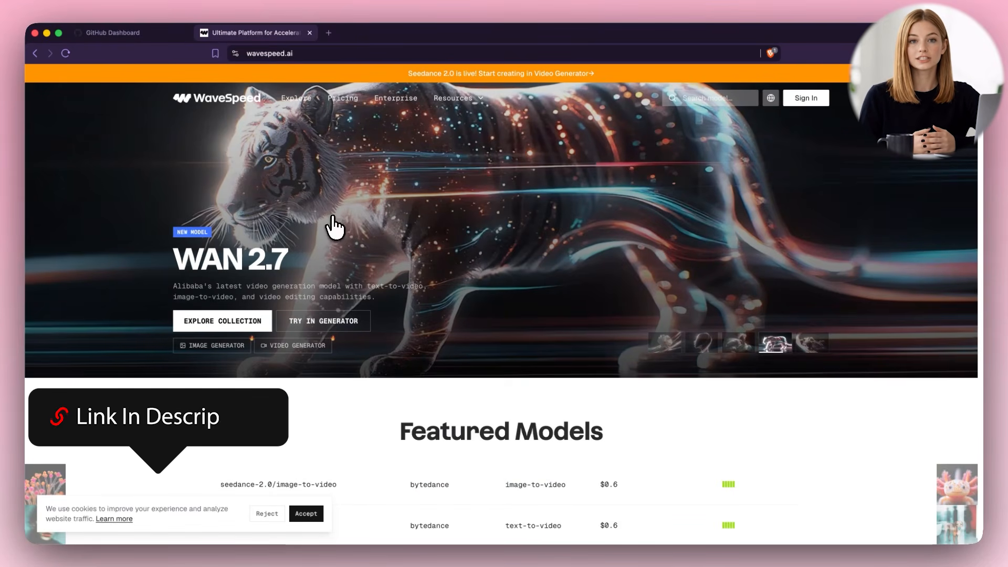
scroll(524, 300, "down", 4)
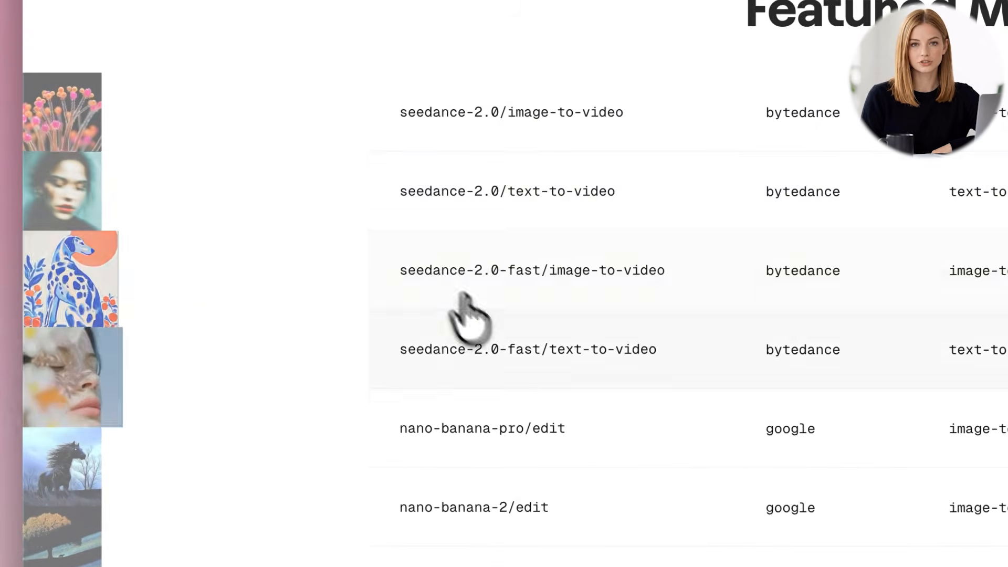
scroll(440, 206, "up", 5)
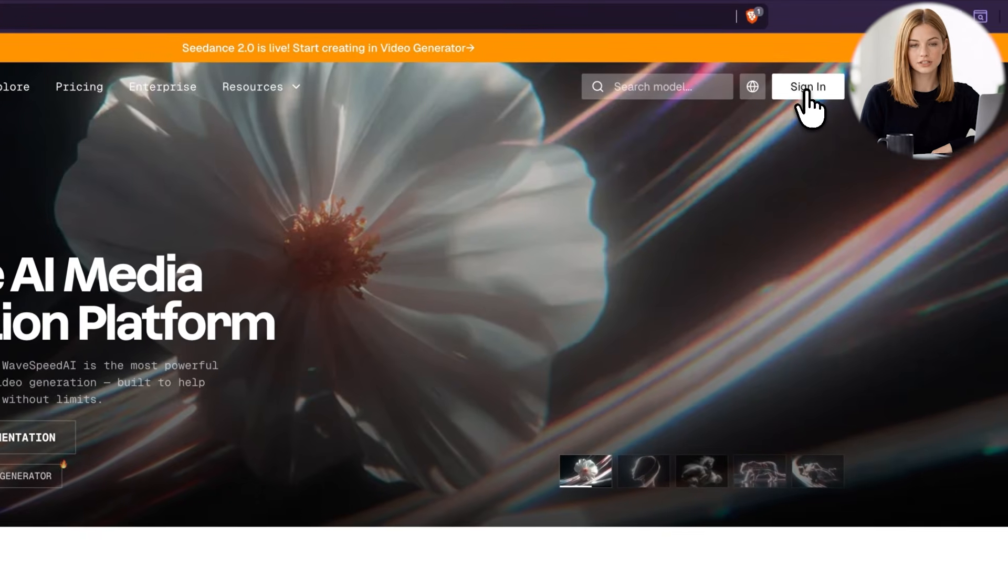
left_click(806, 95)
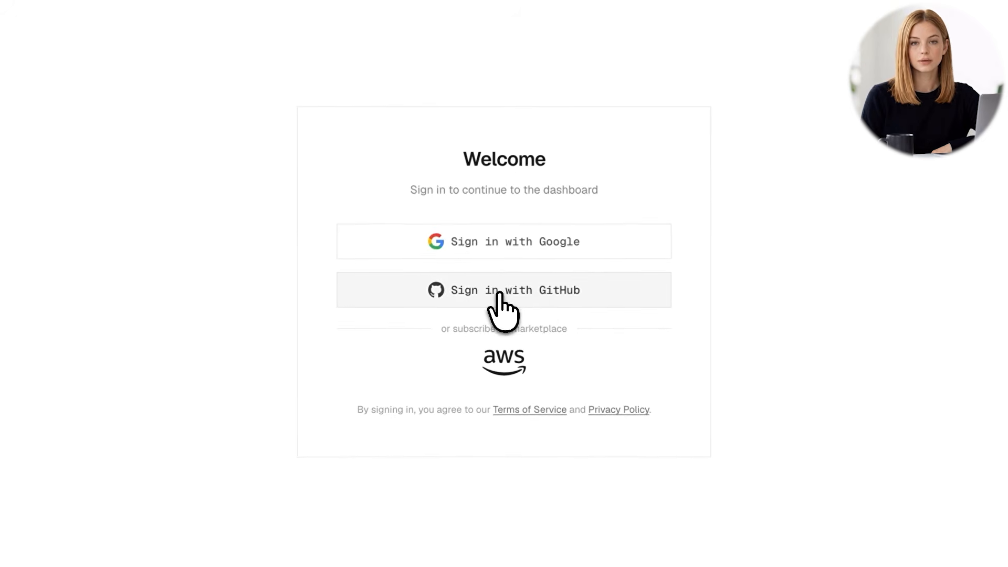
left_click(499, 293)
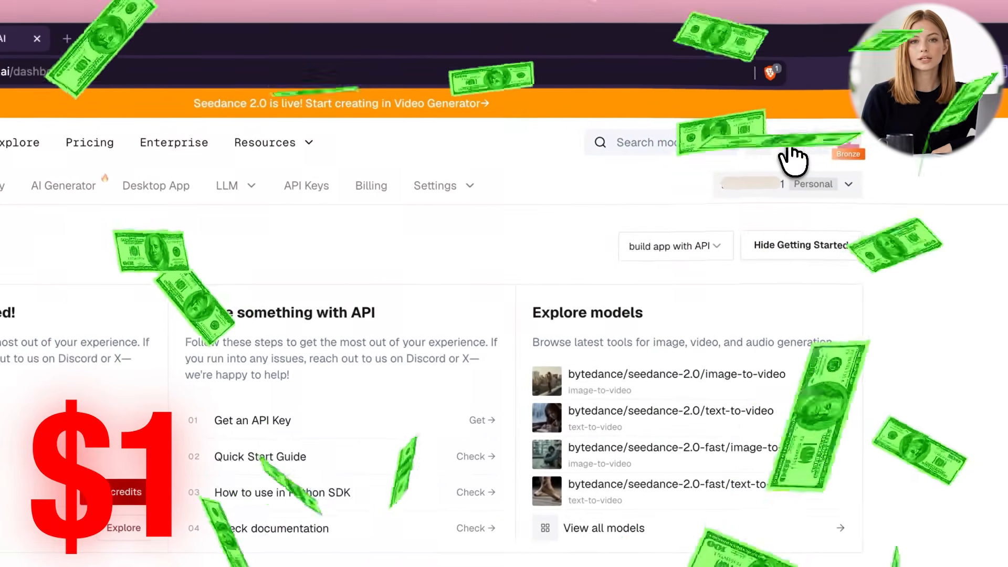
left_click(793, 155)
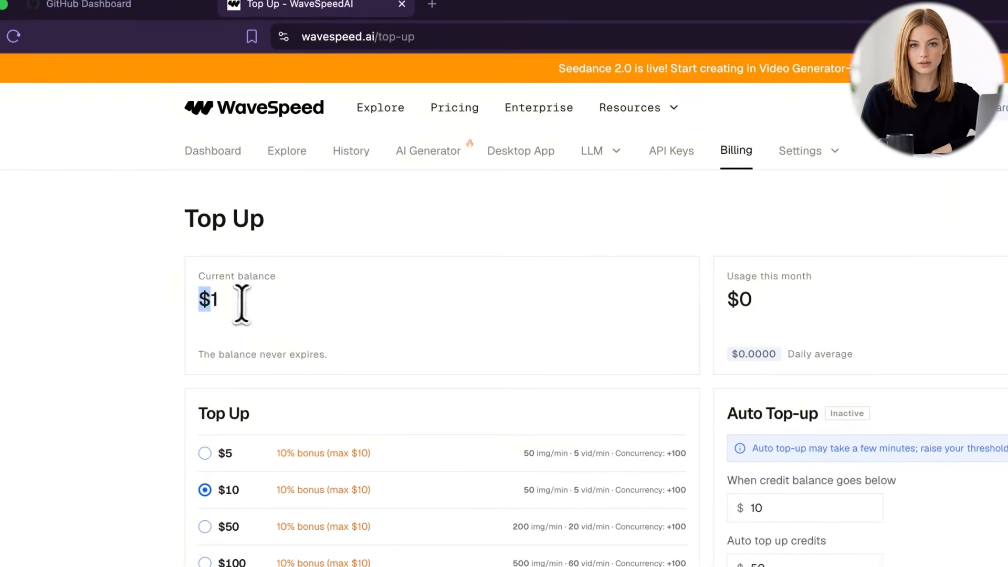
left_click(221, 318)
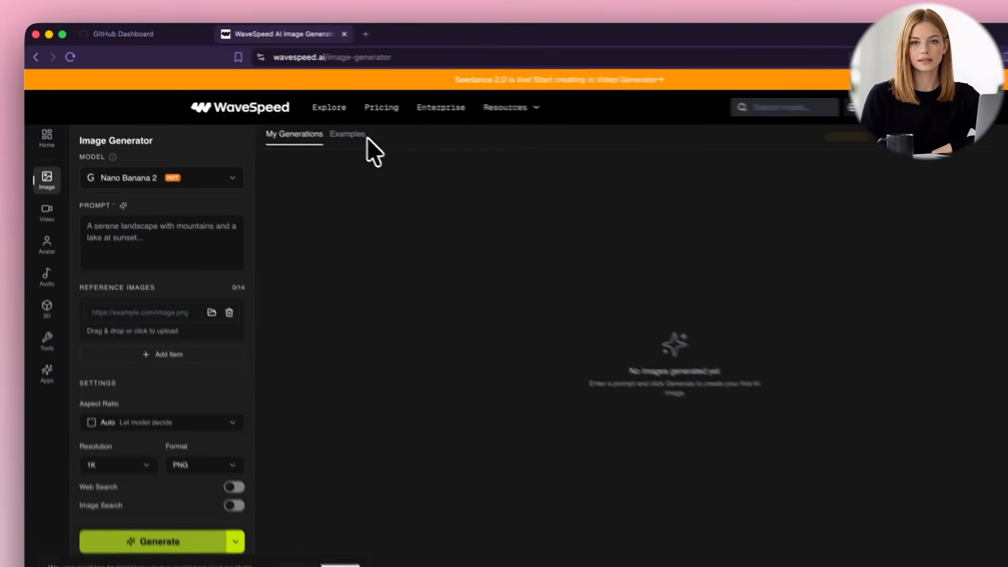
- Move from the image models to the Video generator with Seedance 2.0 as the model
left_click(198, 164)
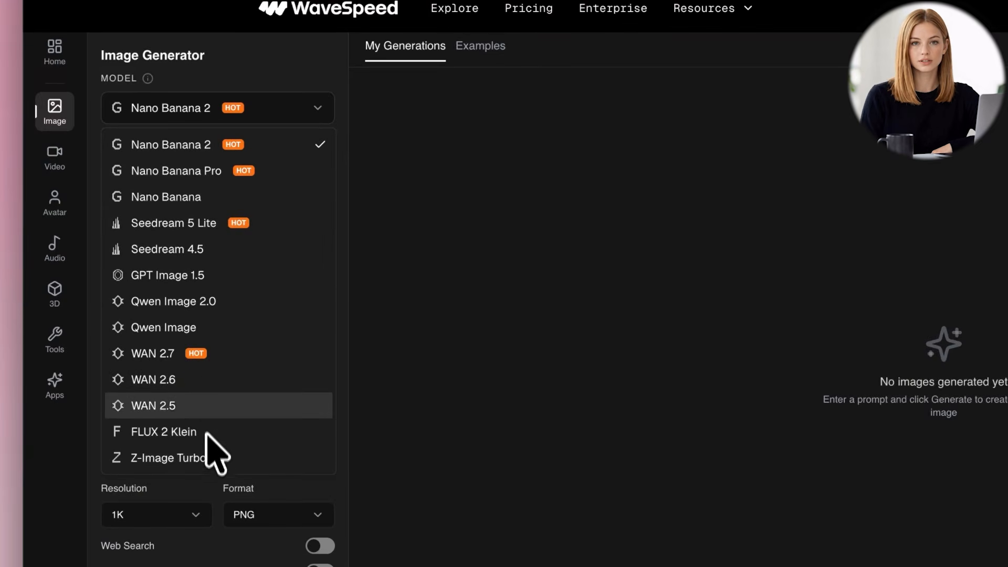
left_click(260, 112)
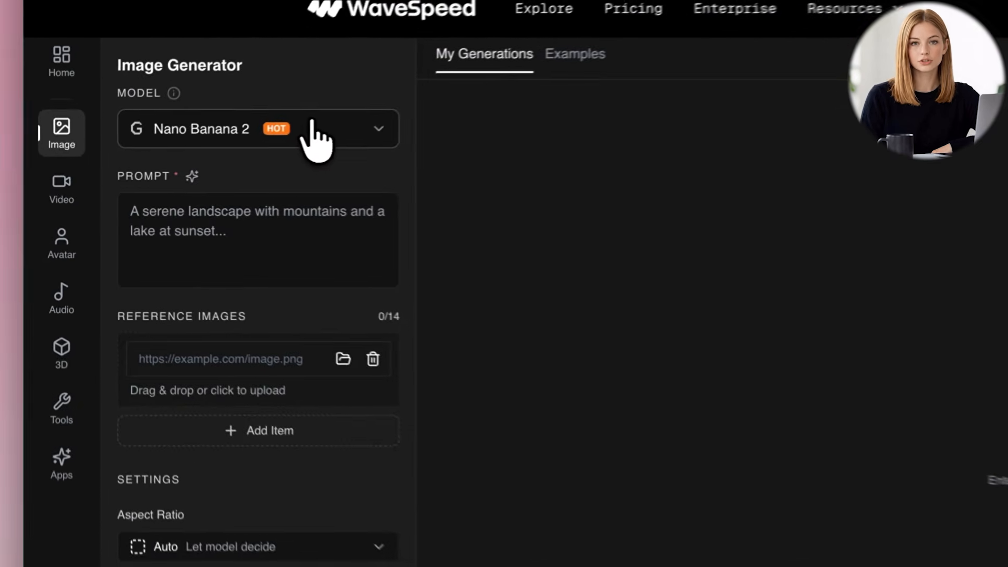
left_click(65, 189)
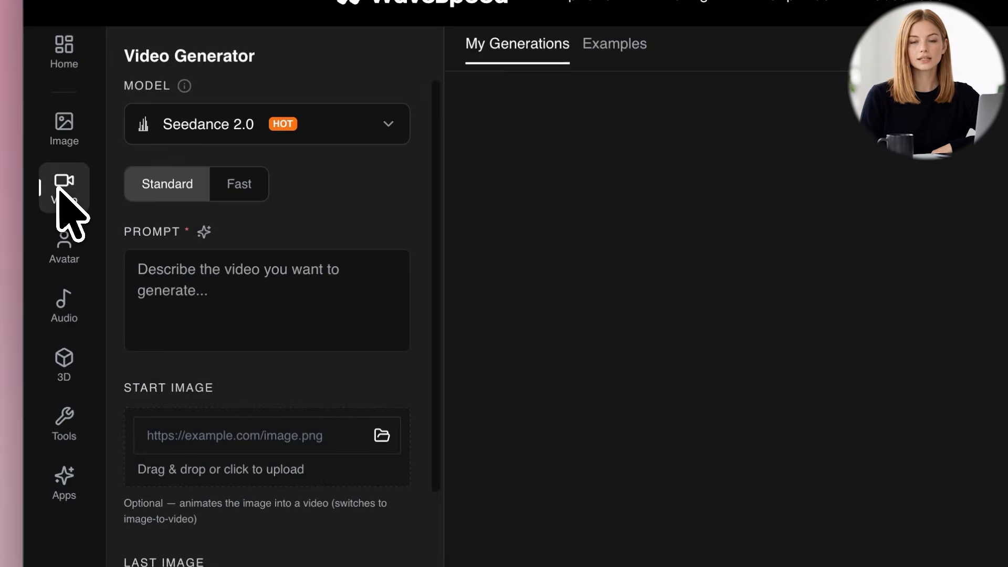
left_click(351, 137)
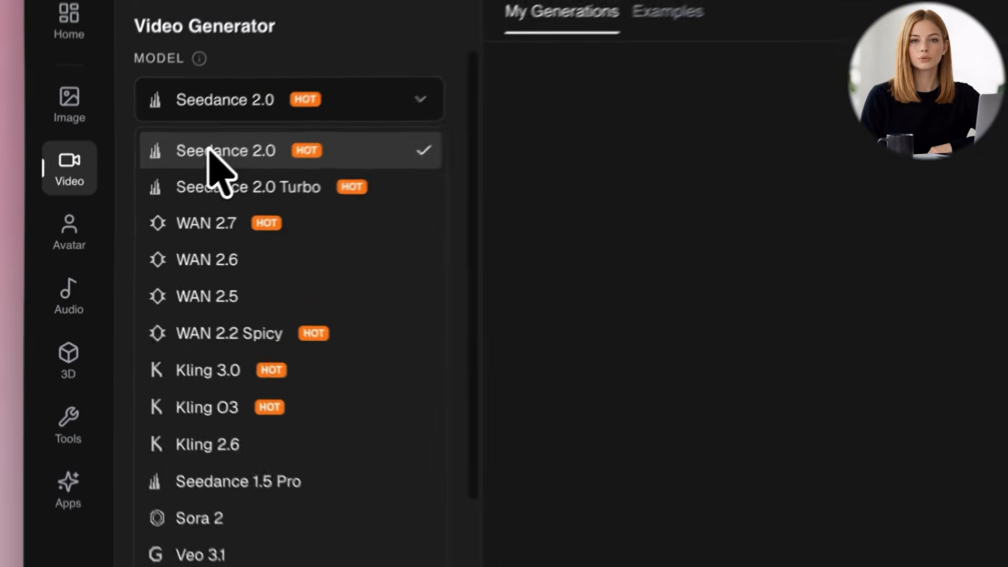
left_click(189, 253)
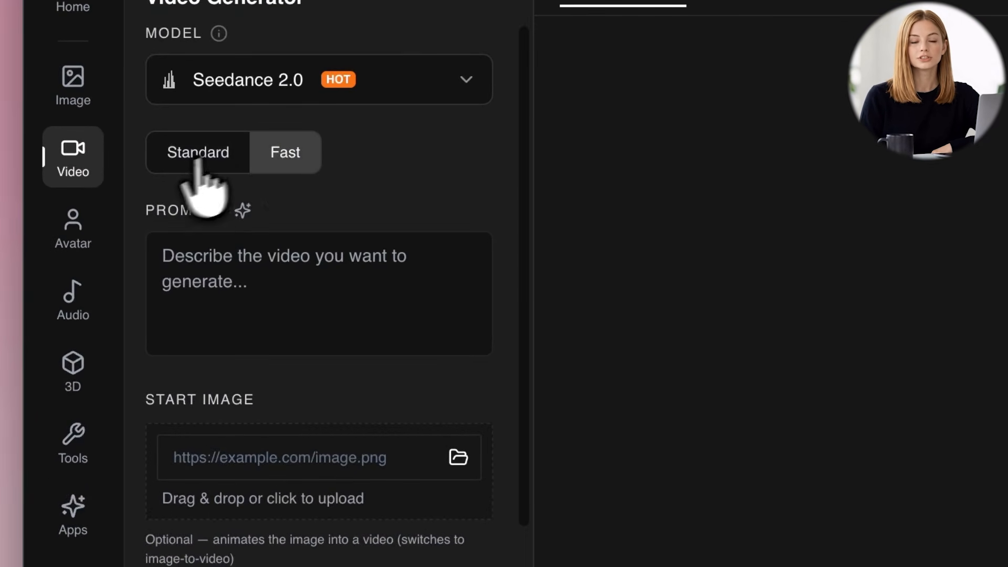
- Review the aspect ratio and resolution options, keeping 16:9 and 720p
scroll(309, 296, "down", 3)
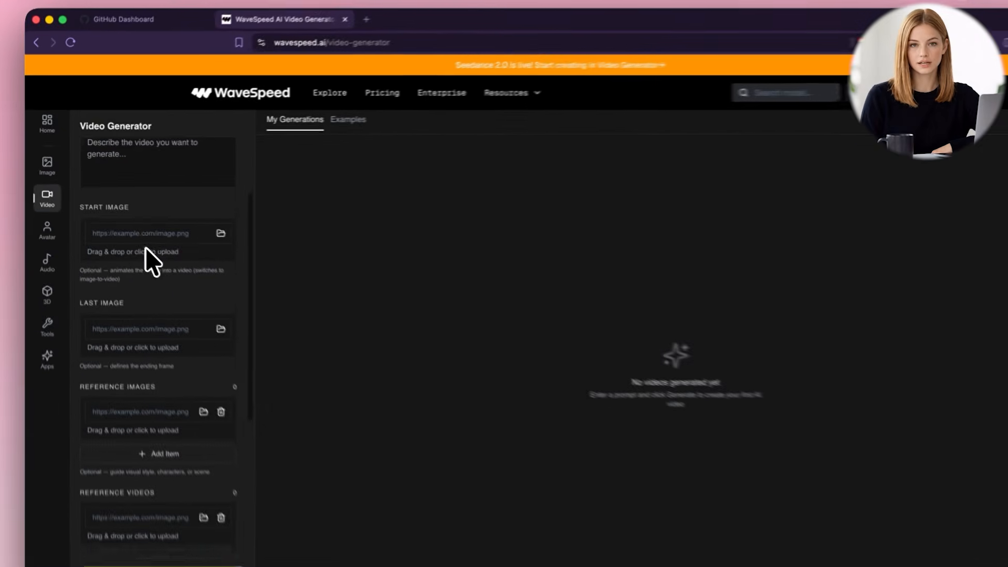
scroll(139, 247, "down", 10)
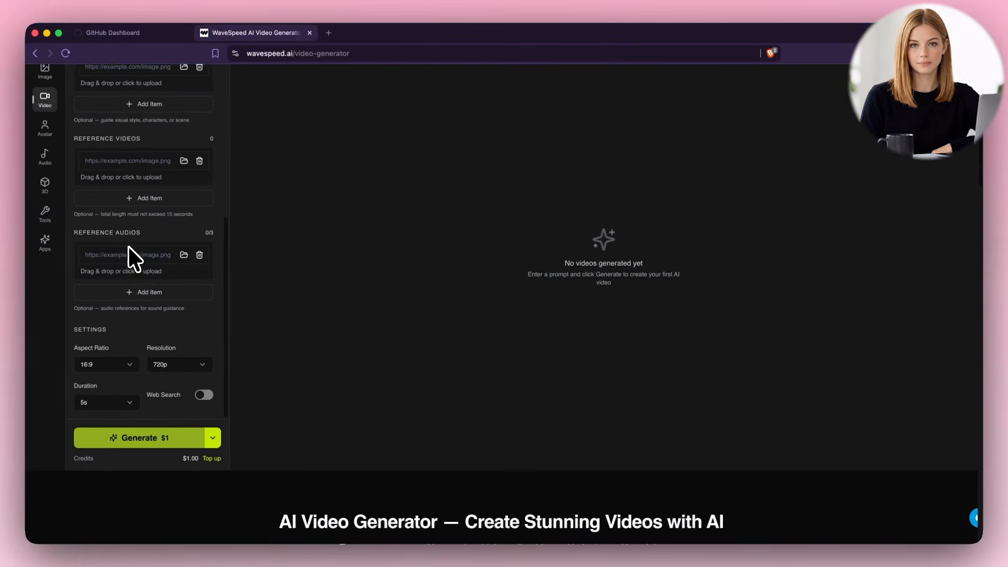
left_click(113, 286)
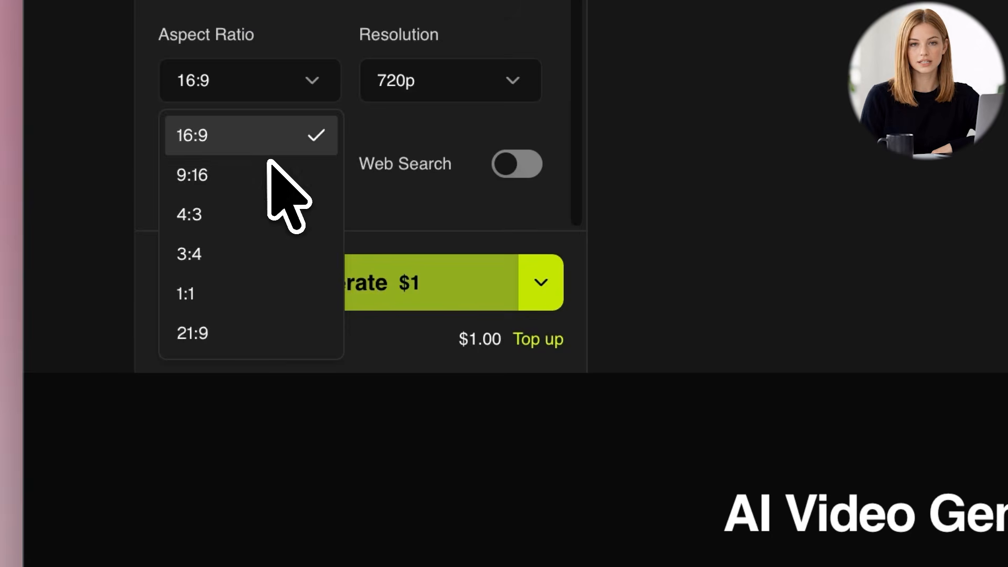
left_click(428, 92)
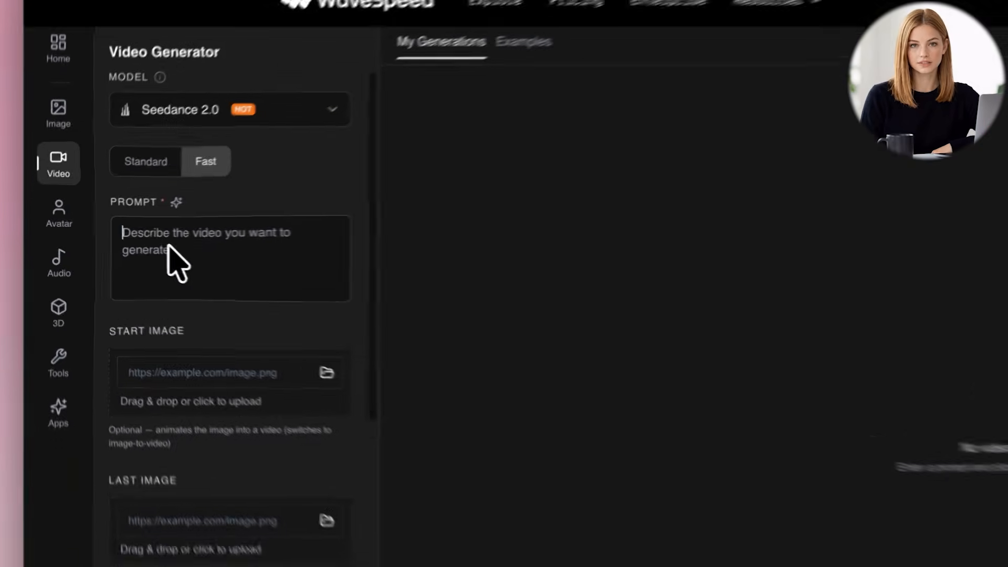
- Paste the horned fire-rider prompt and generate the Seedance 2.0 video for $1
key("ctrl+v")
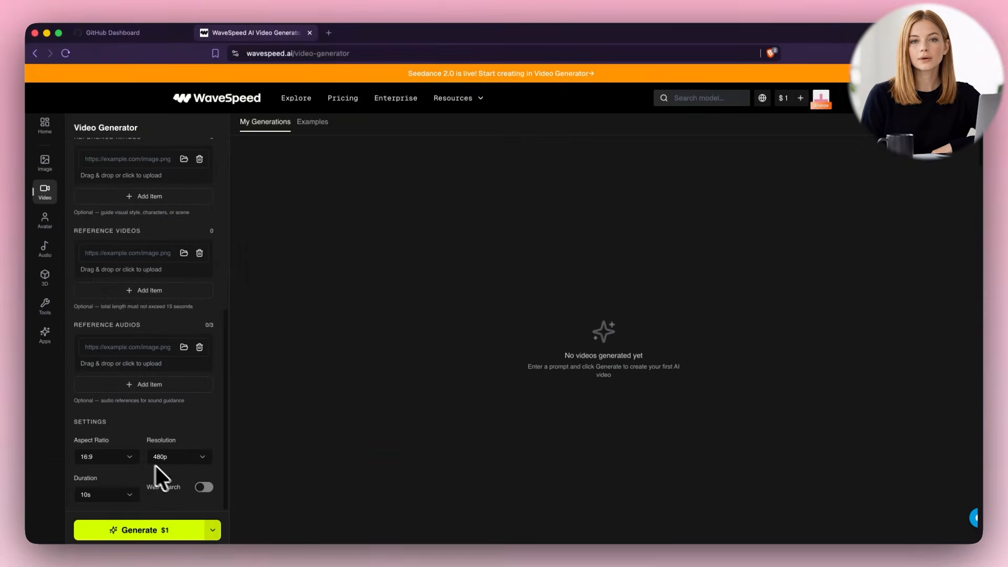
left_click(139, 531)
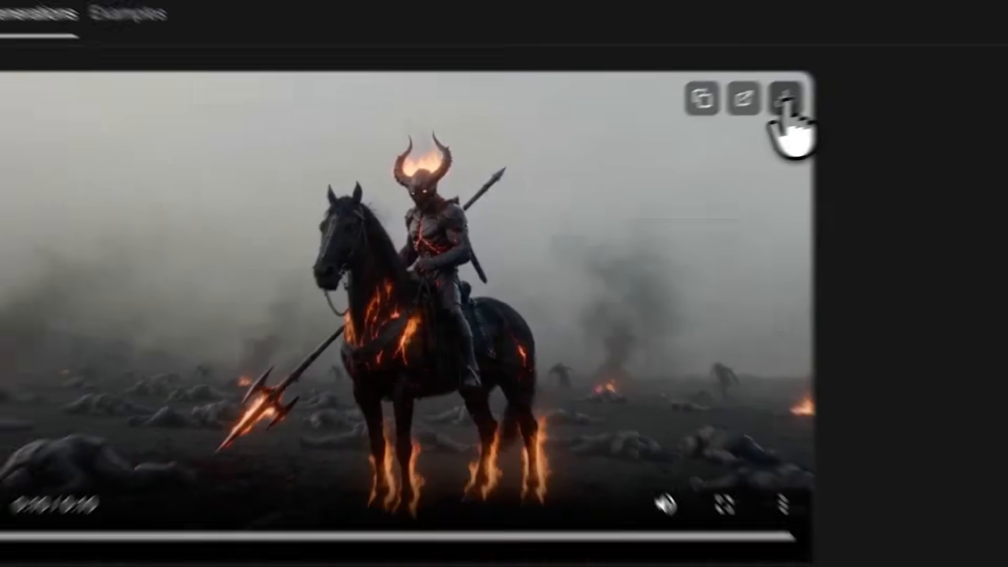
- Save the generated fire-rider clip to the Downloads folder
left_click(859, 79)
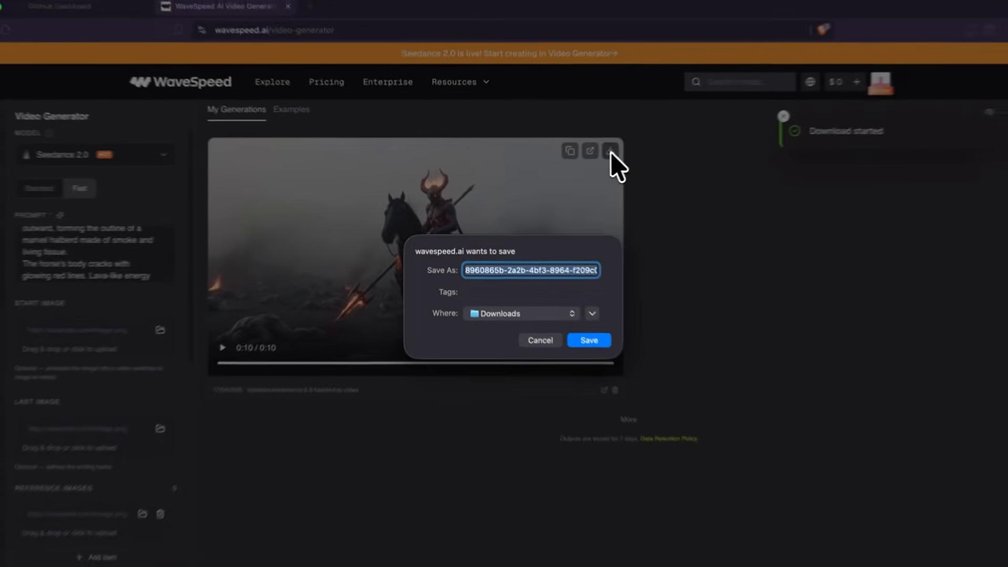
left_click(568, 321)
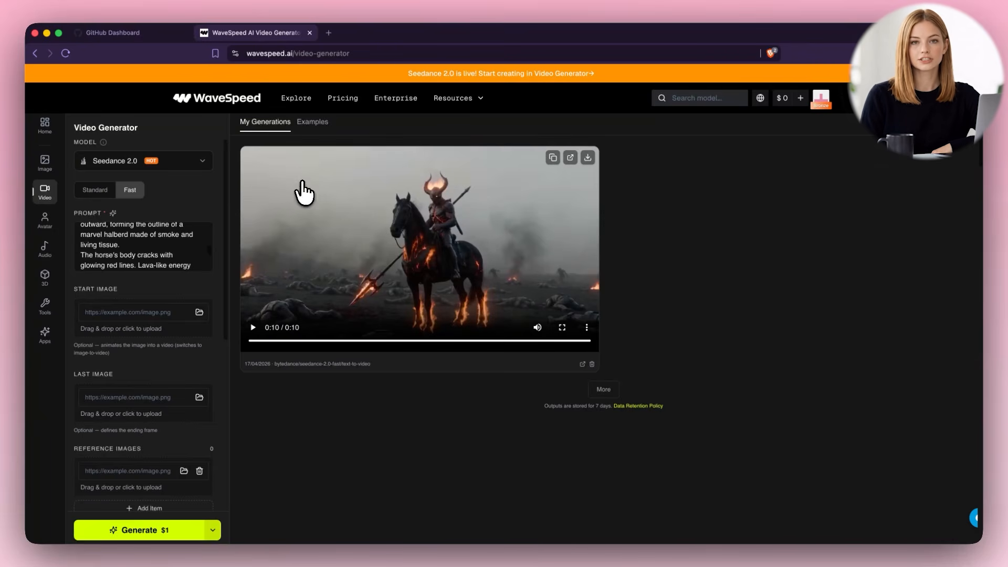
- Sign out of the GitHub account and bring up the Sign up for GitHub page
left_click(150, 34)
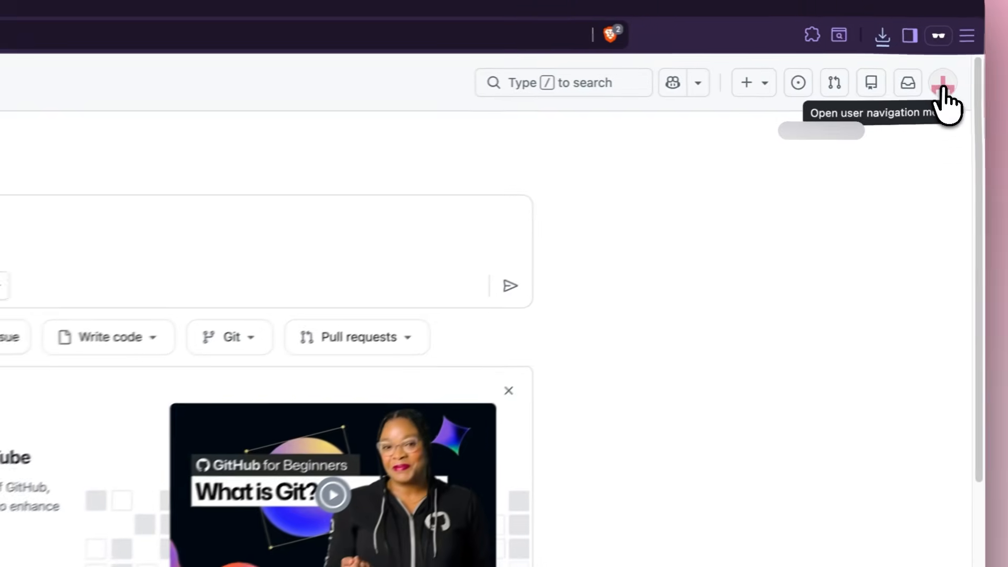
left_click(959, 80)
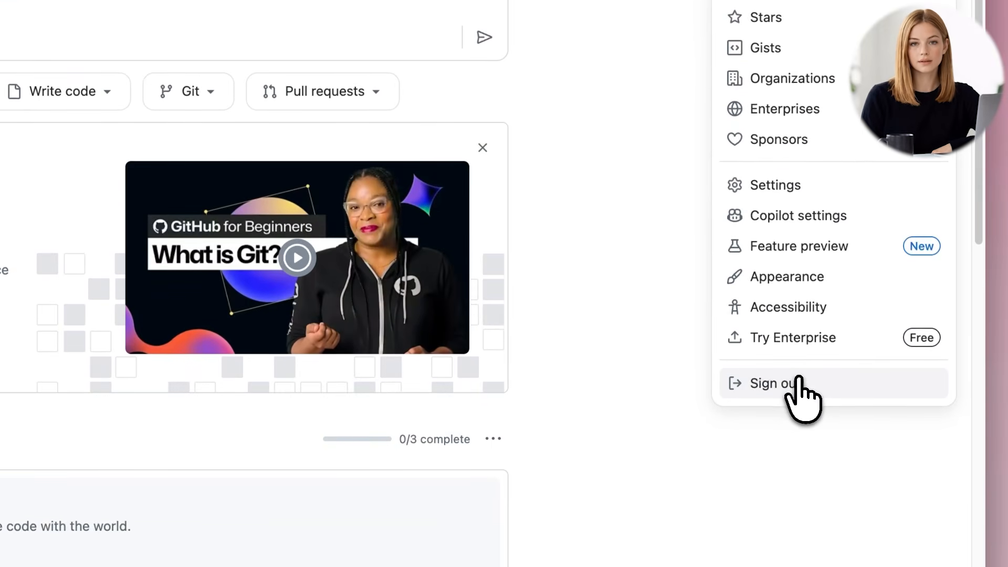
left_click(795, 565)
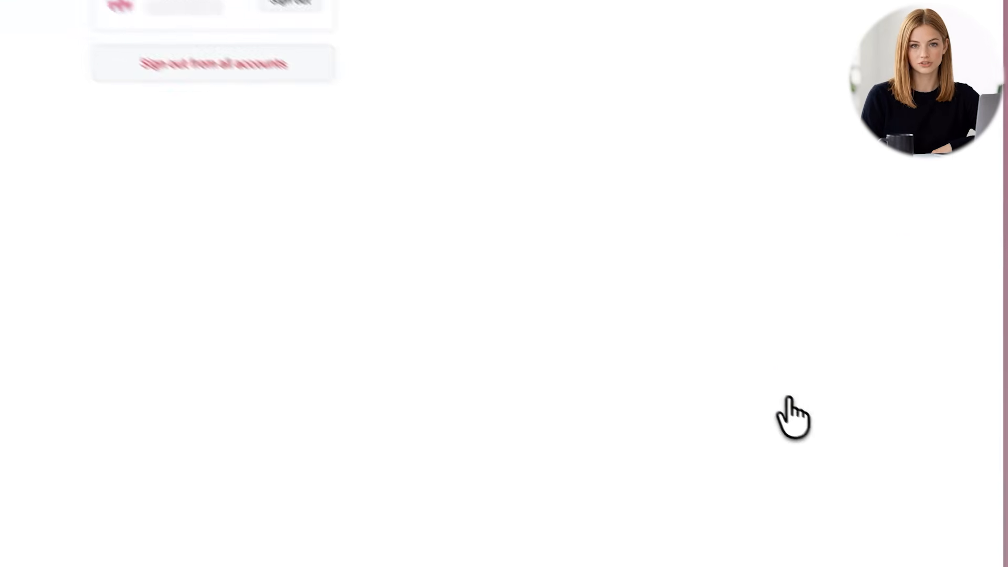
left_click(290, 2)
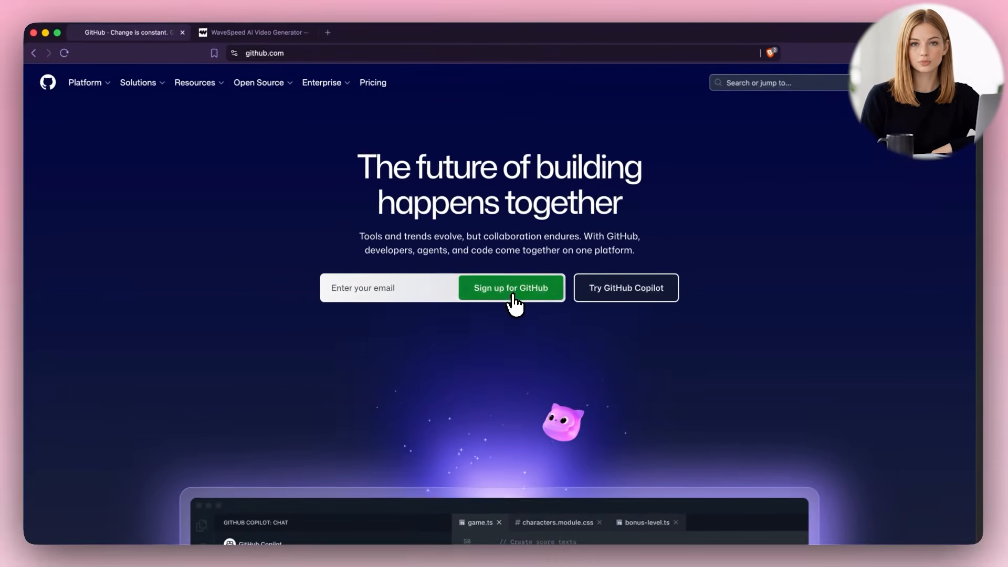
left_click(451, 306)
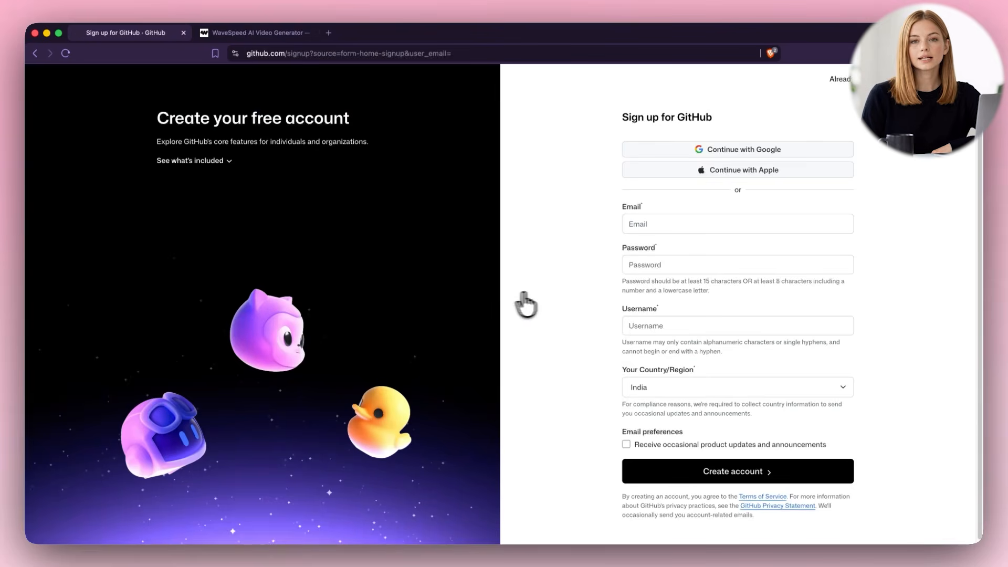
left_click(297, 33)
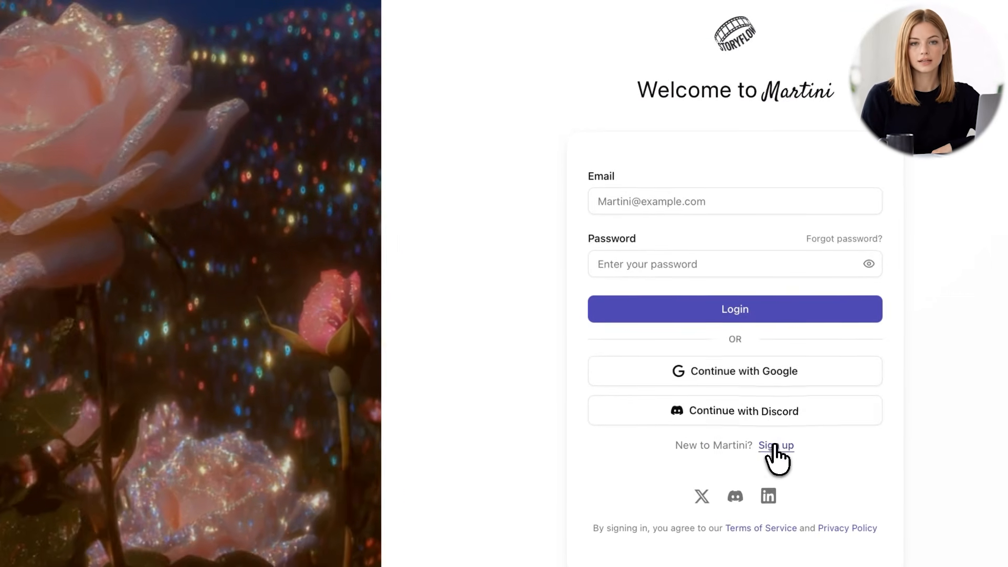
- Register a Discord account for Martini with the Outlook email, username, password and 1 January 2000 birth date
left_click(774, 444)
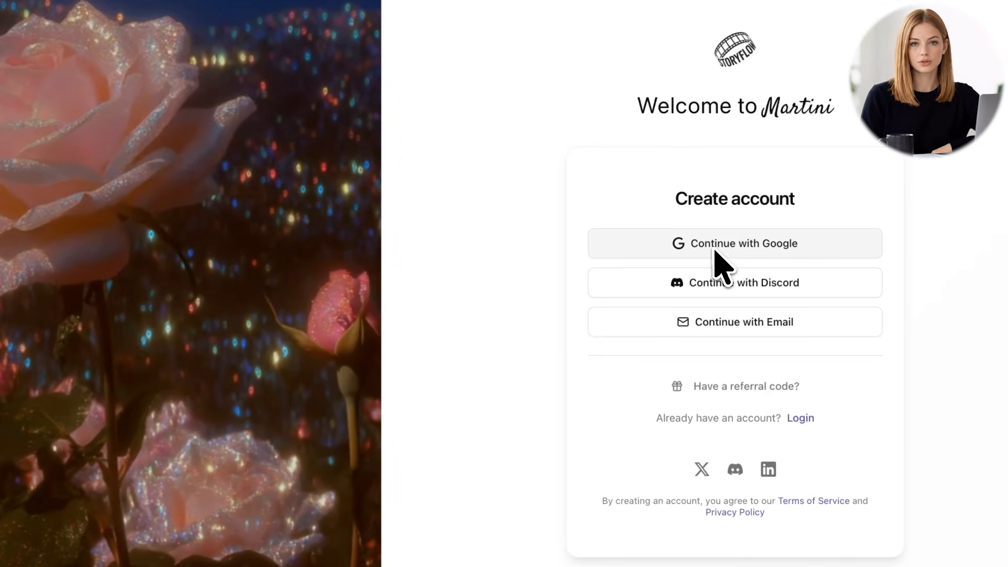
left_click(725, 286)
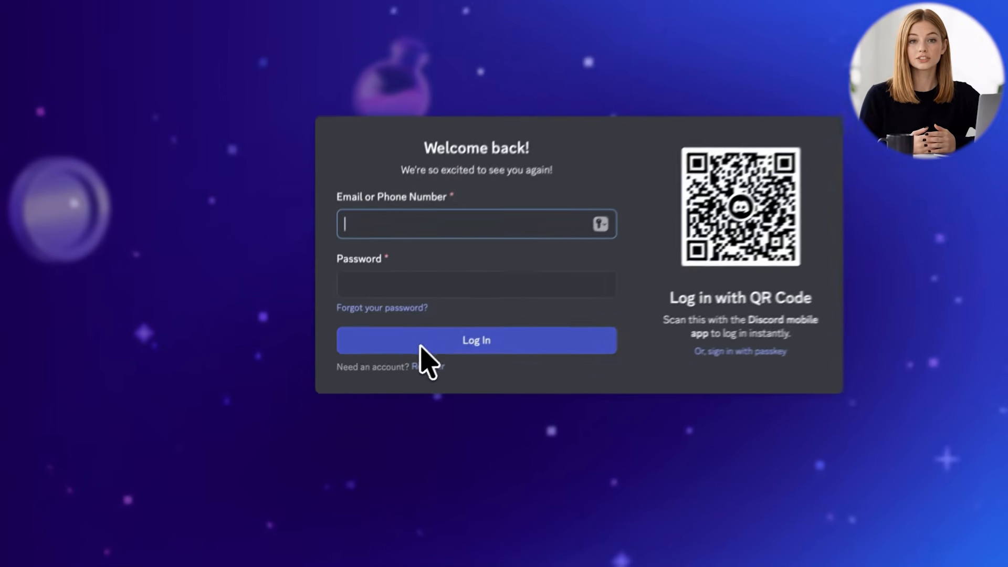
left_click(428, 367)
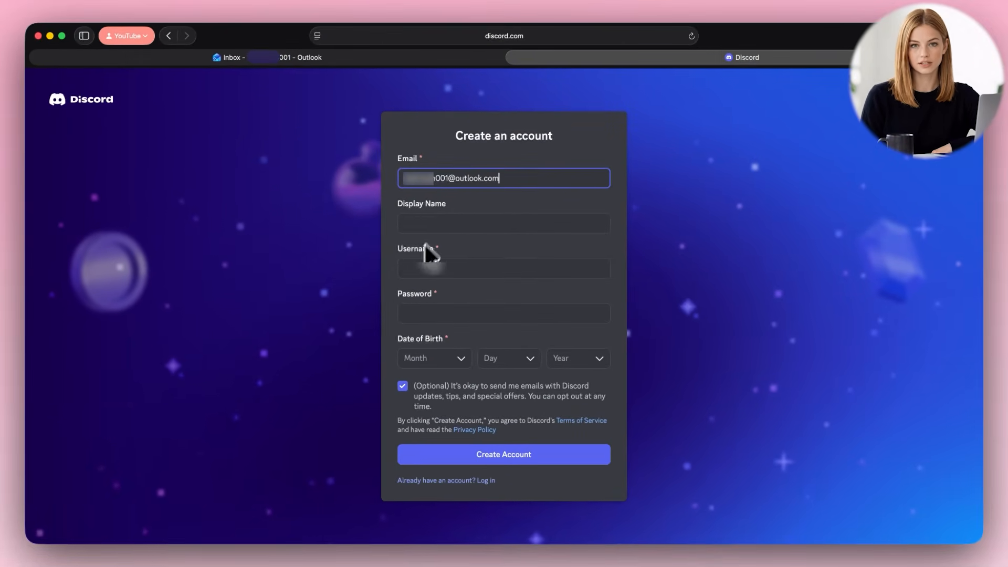
left_click(449, 223)
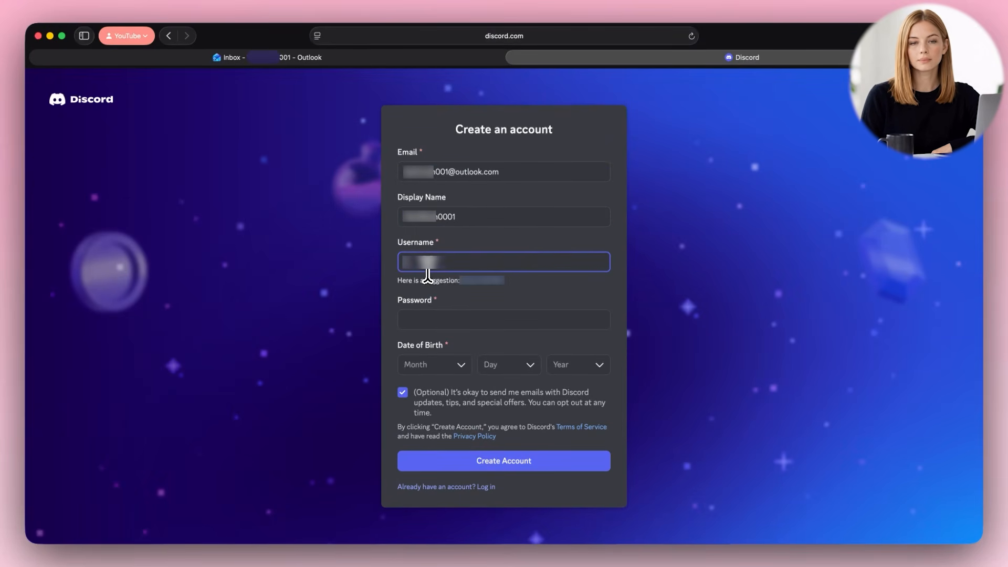
left_click(434, 315)
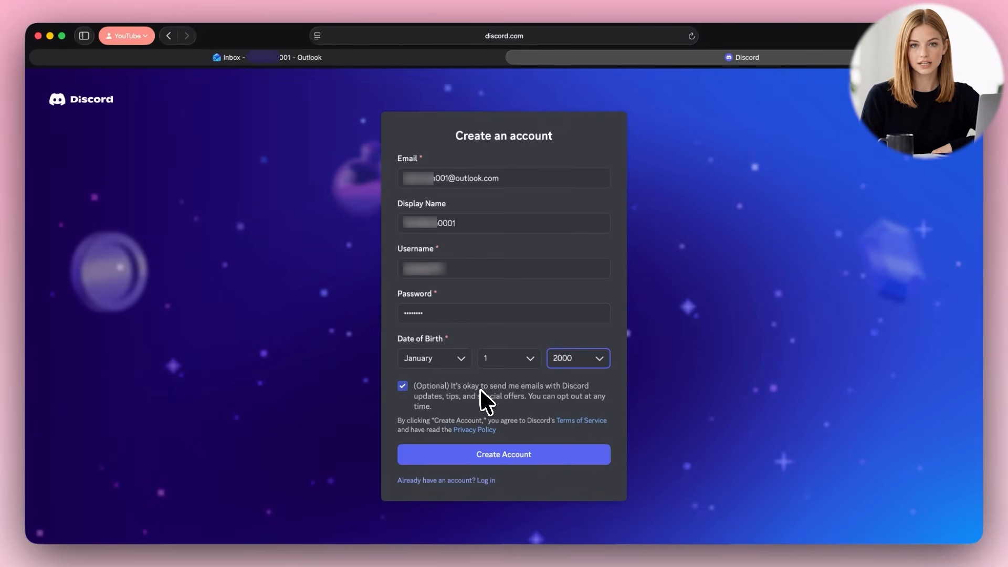
left_click(499, 457)
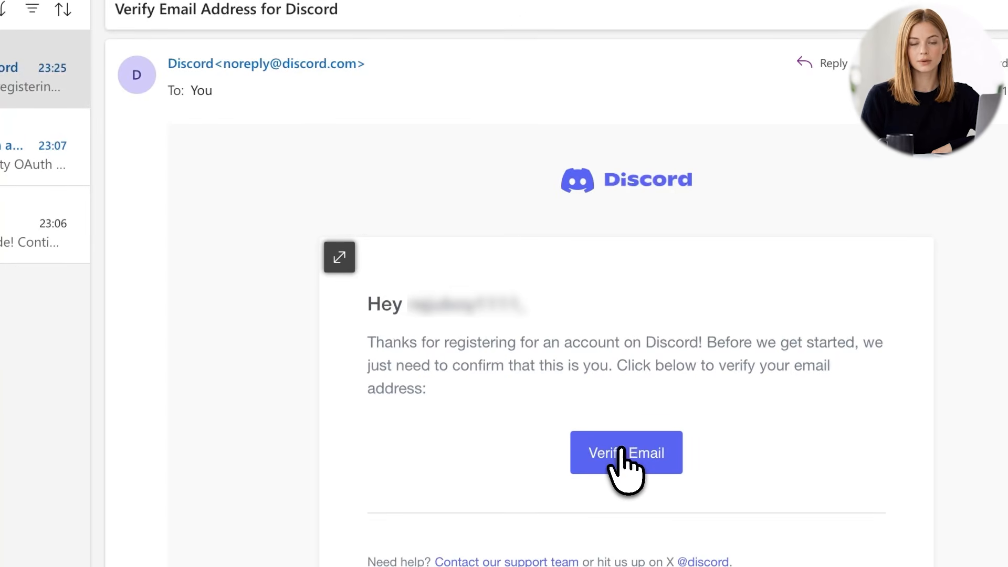
- Verify the Discord email address and authorize martini to access the Discord account
left_click(622, 450)
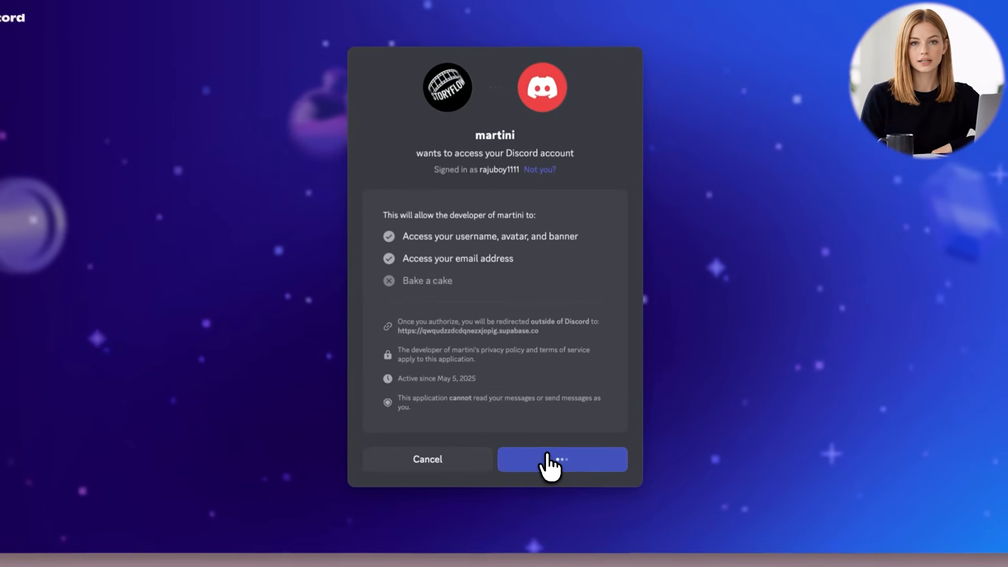
left_click(547, 454)
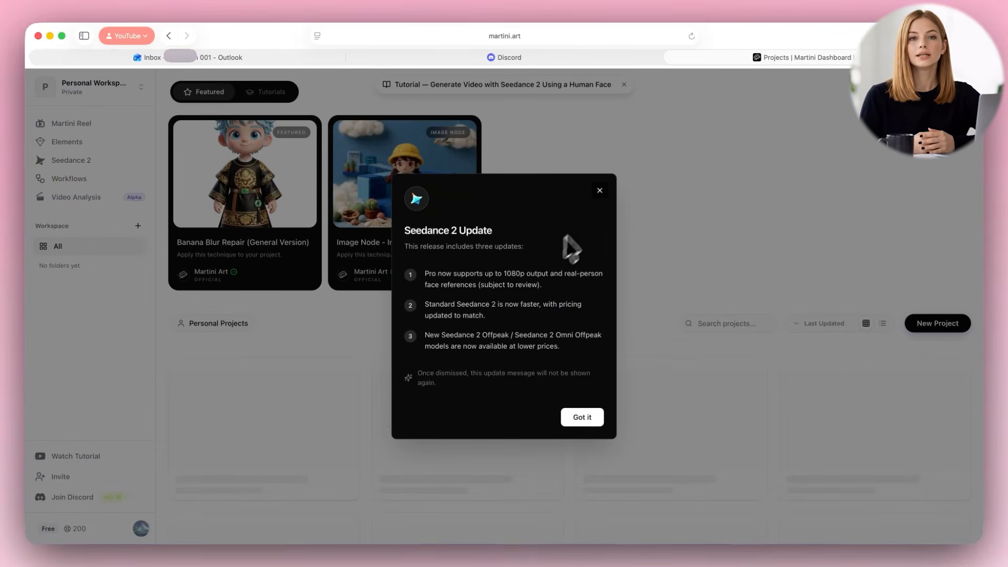
- Close the Seedance 2 update notice, open Seedance 2, and join Discord for +50 credits
left_click_drag(403, 230, 493, 232)
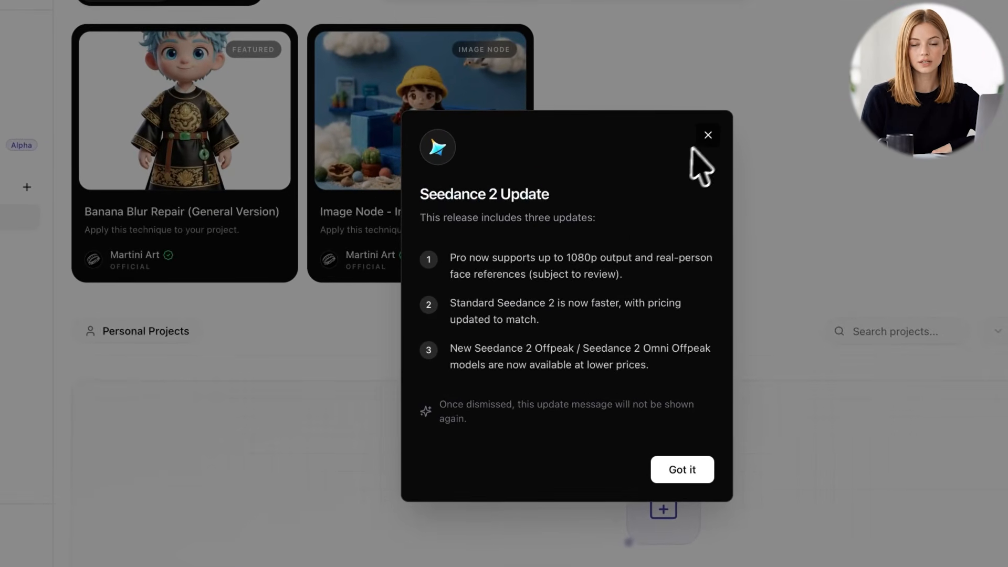
left_click(600, 190)
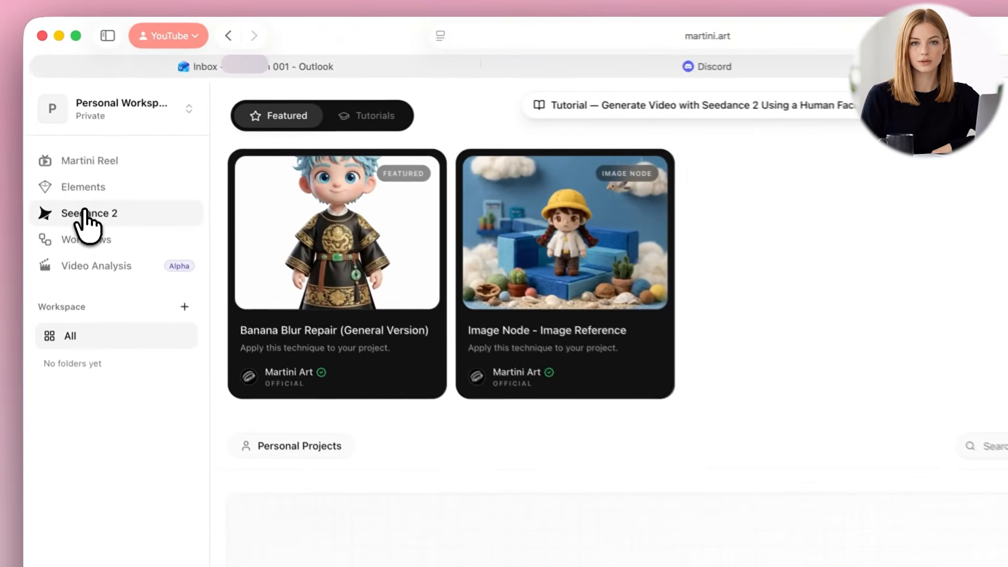
left_click(84, 213)
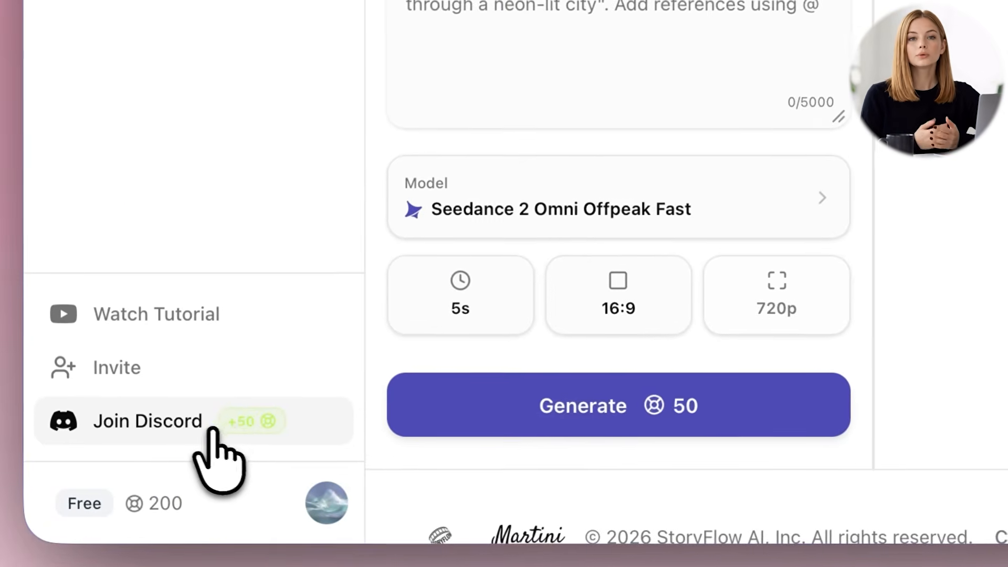
left_click(221, 437)
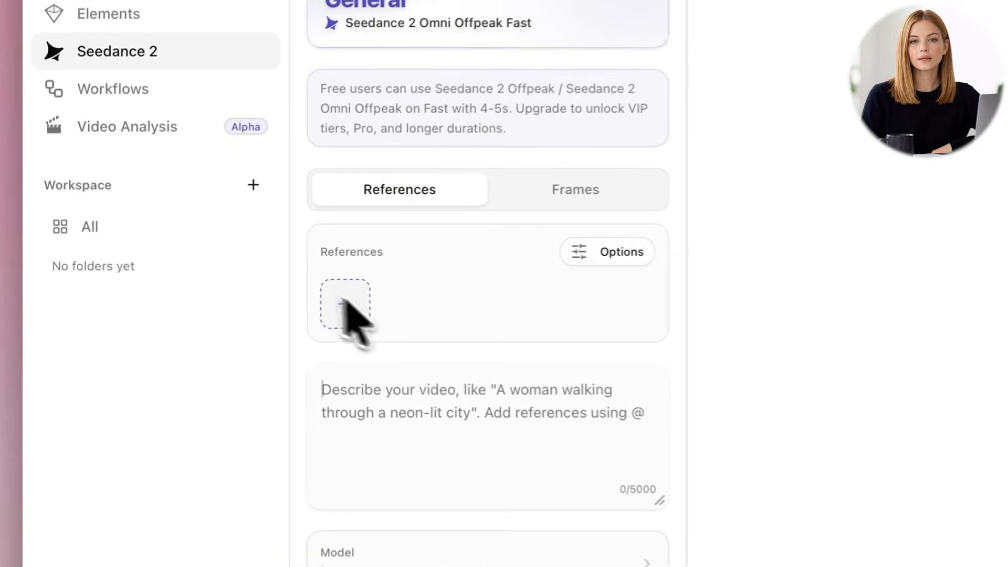
- Preview the Frames reference mode, then switch back to References mode
left_click(596, 195)
left_click(424, 186)
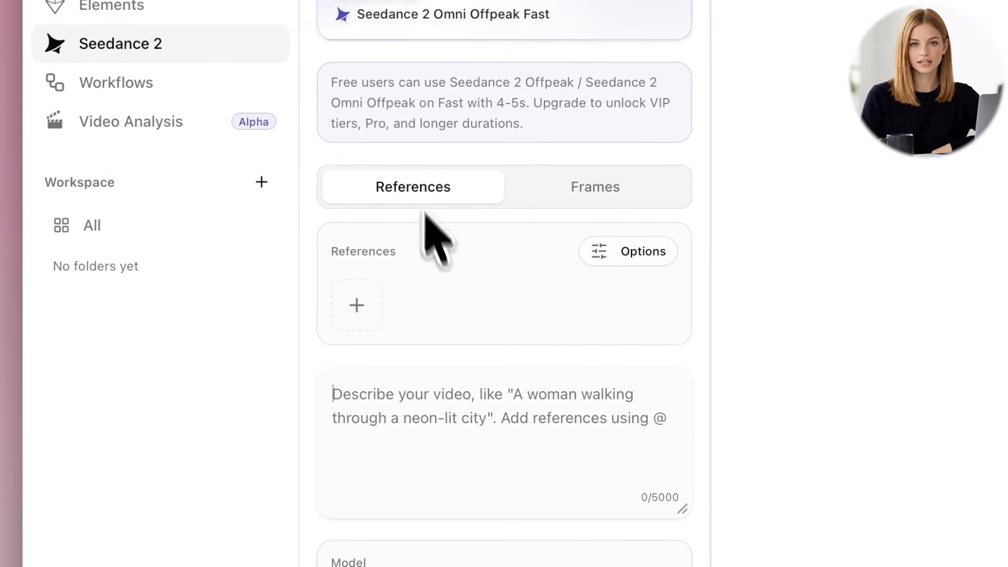
scroll(424, 221, "down", 1)
- Paste the Cinematic First-Person Fly POV Chase JSON prompt and check the 5s duration
left_click(402, 418)
key("super+v")
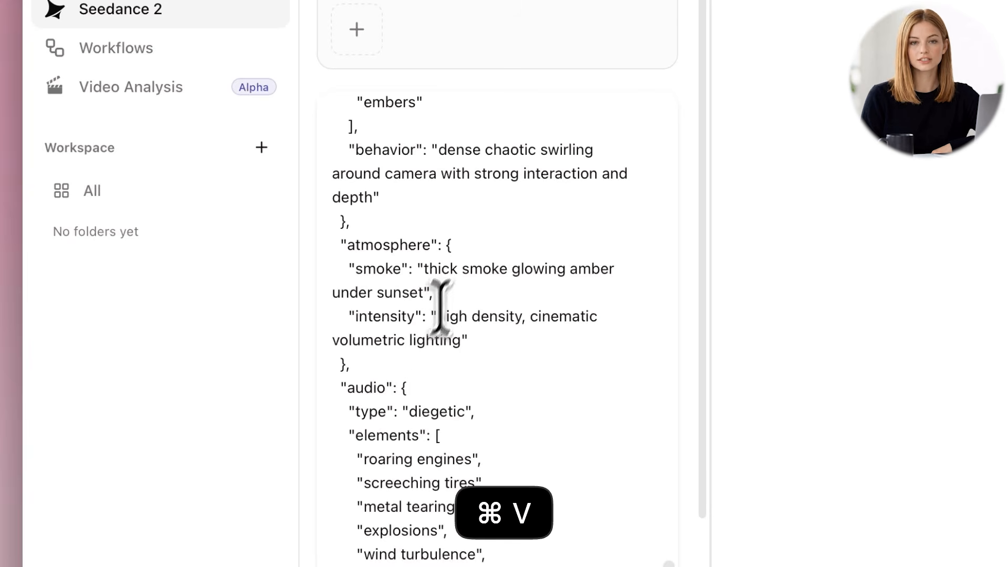
scroll(448, 264, "up", 20)
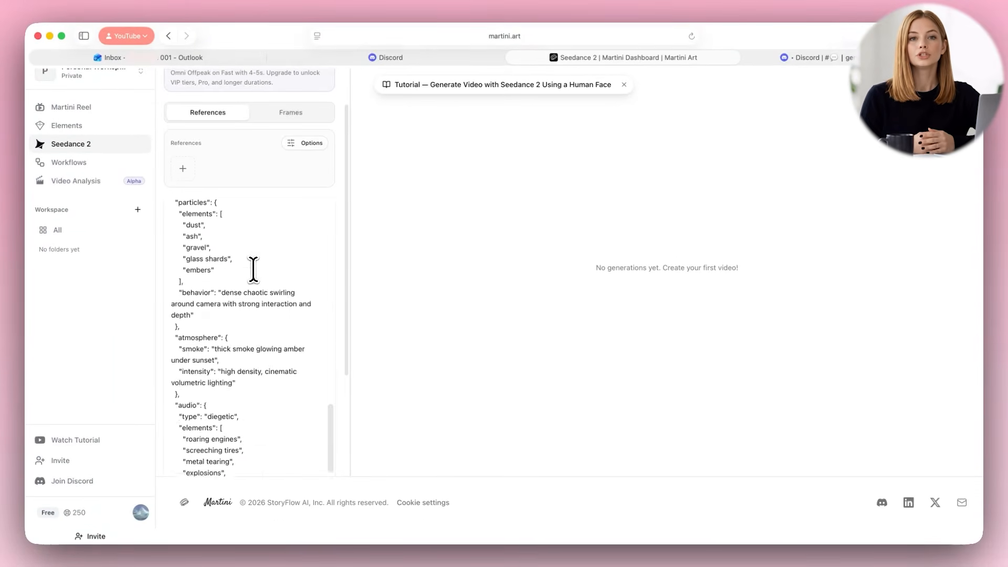
left_click(209, 411)
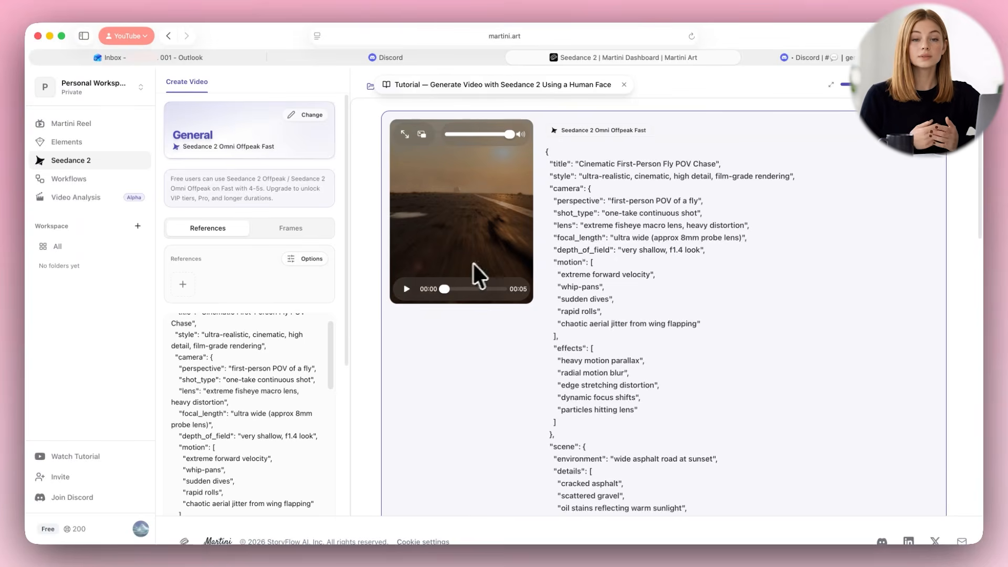
- Download the generated fly-POV chase clip, allowing martini.art to save files
scroll(474, 263, "down", 3)
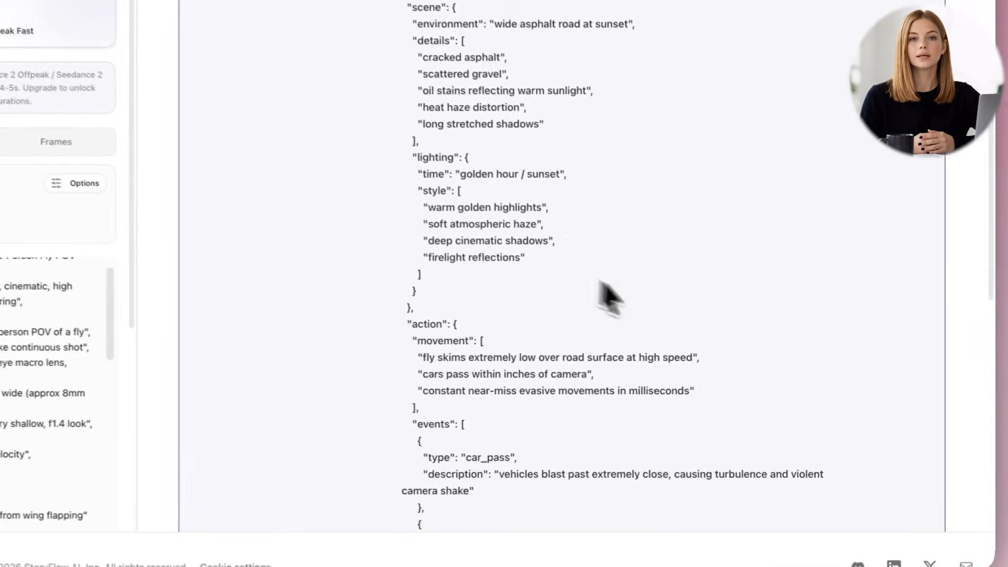
scroll(609, 300, "down", 6)
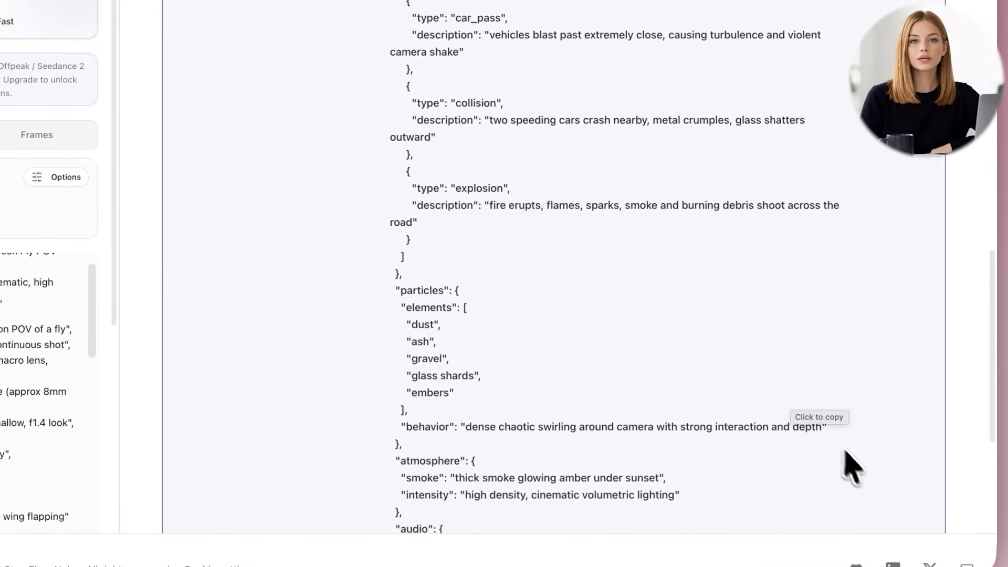
scroll(861, 484, "down", 1)
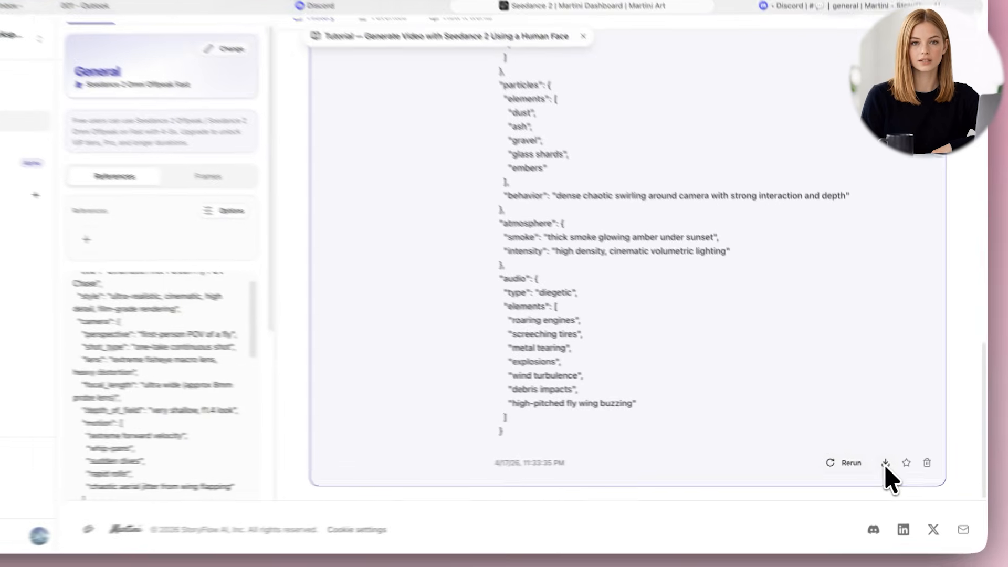
left_click(871, 462)
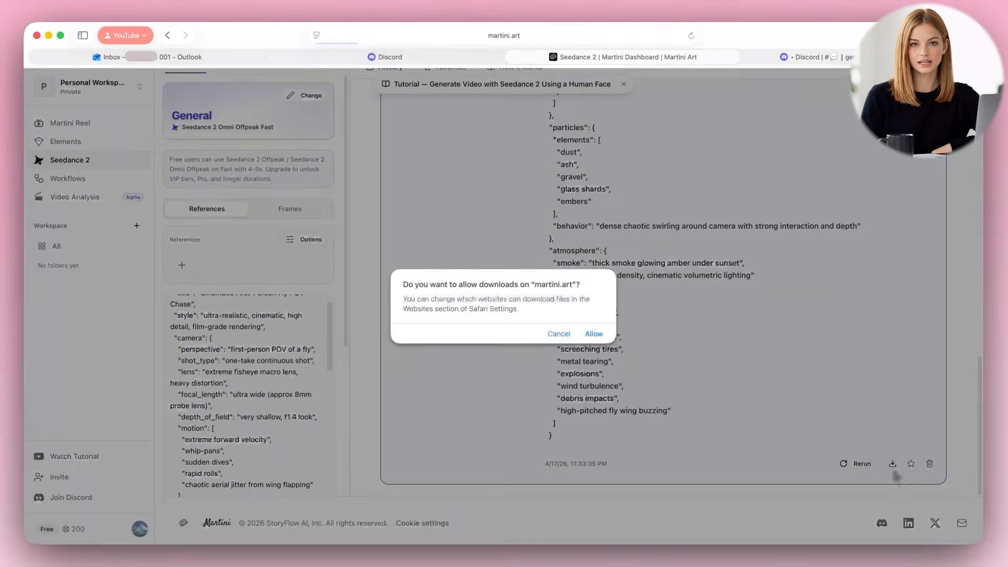
left_click(594, 335)
scroll(642, 336, "up", 10)
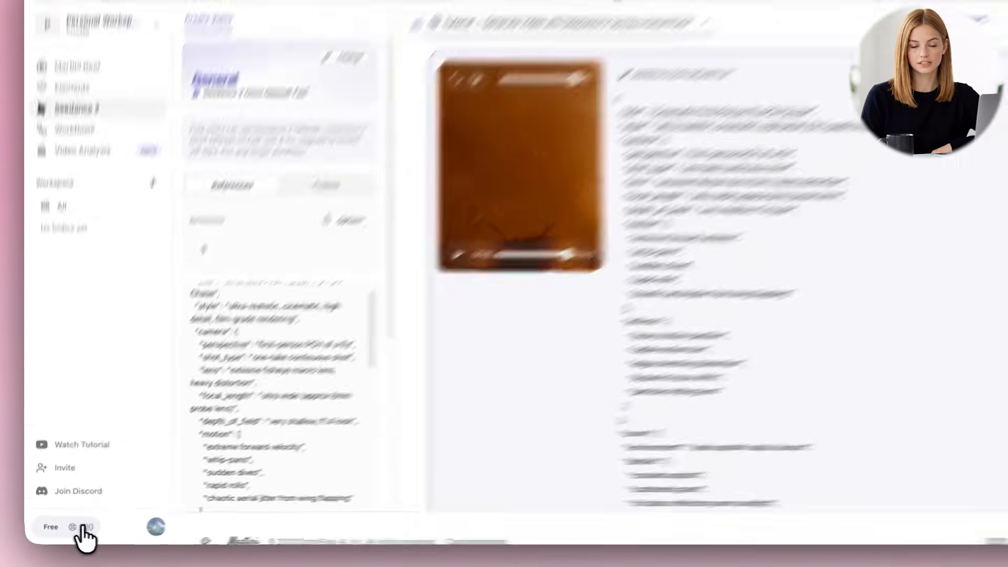
left_click(76, 529)
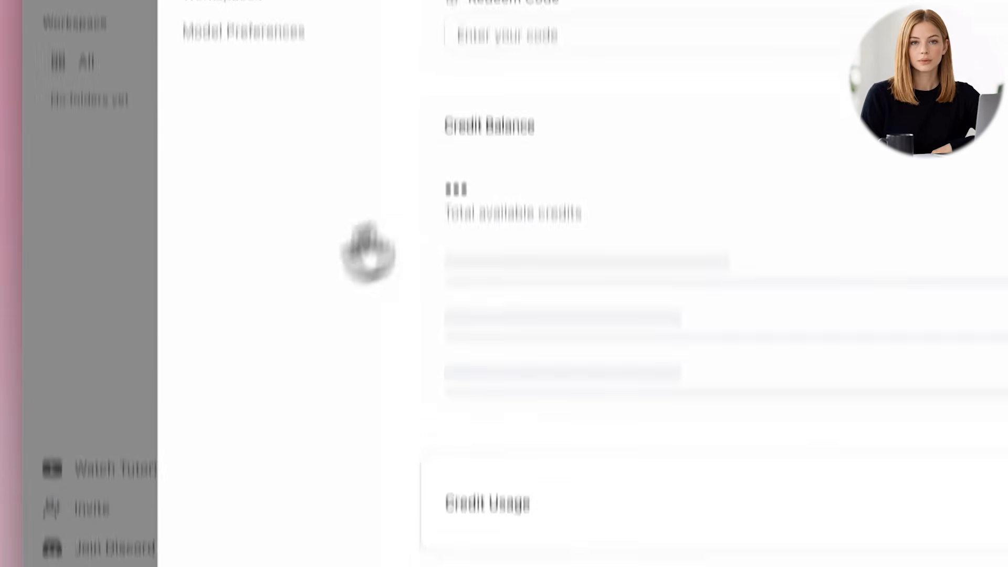
- Paste the promotional code into Redeem Code on the Bill page, redeem it, and close settings
left_click_drag(497, 113, 467, 115)
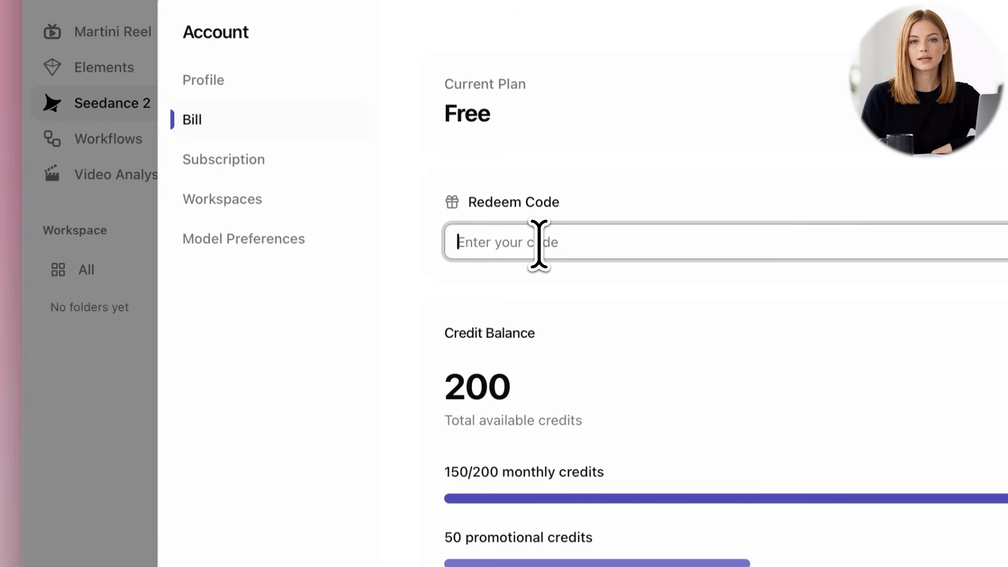
left_click_drag(597, 242, 503, 247)
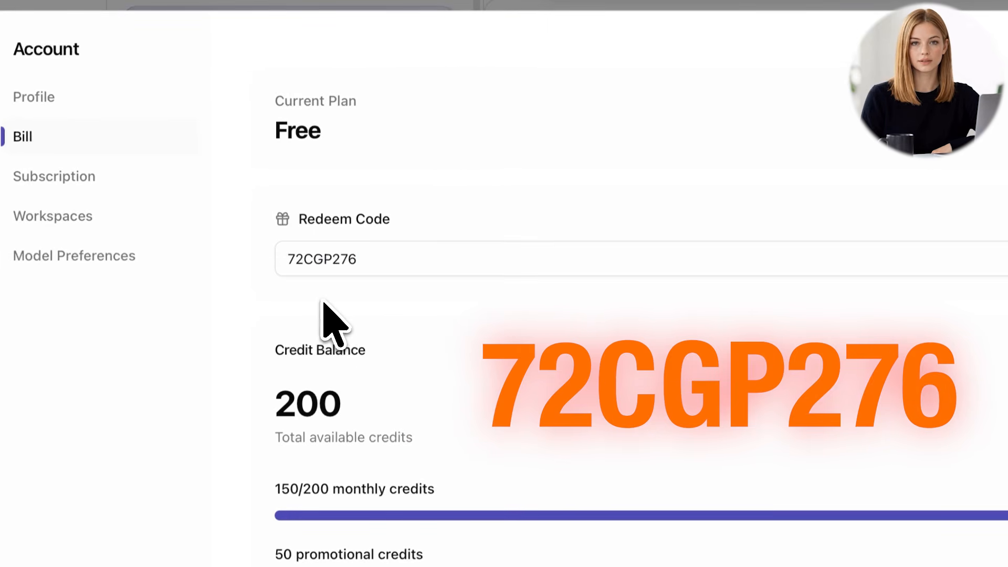
left_click(793, 275)
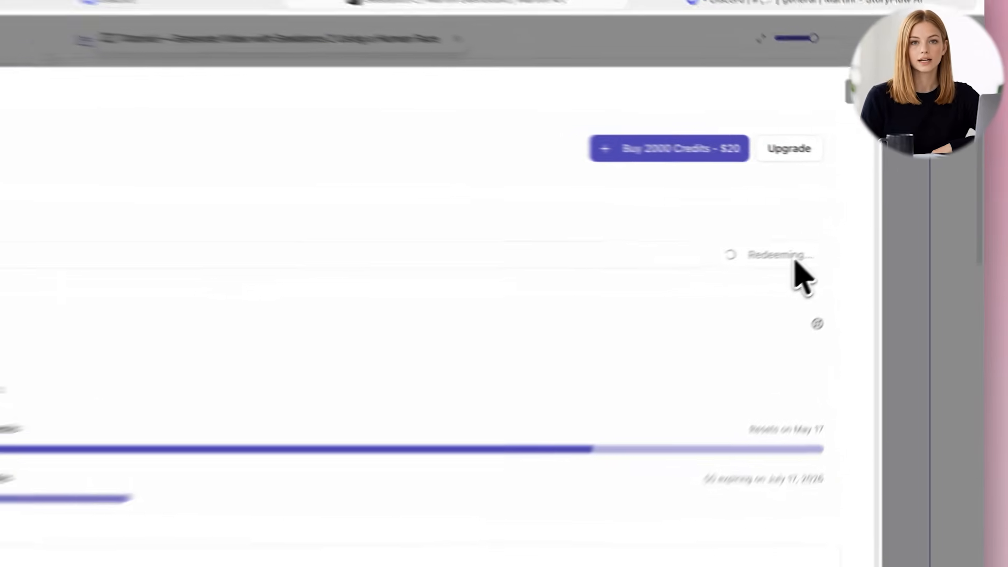
key("BackSpace")
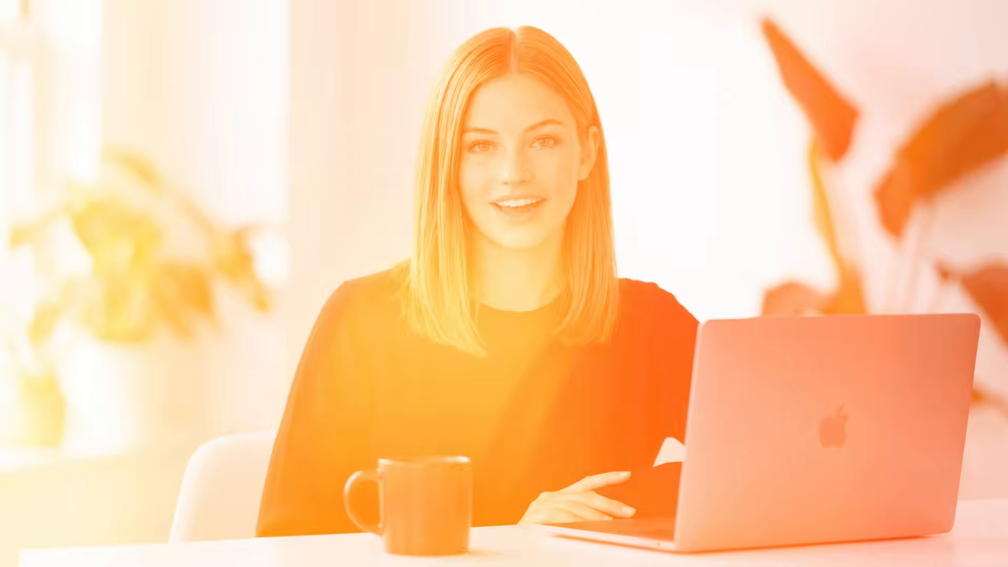